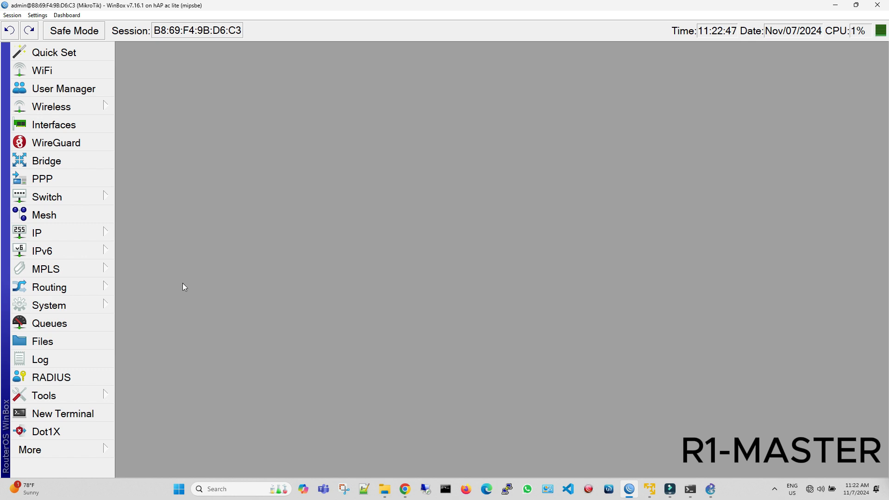
# Set the router's system identity to Office-R1.
pyautogui.click(73, 311)
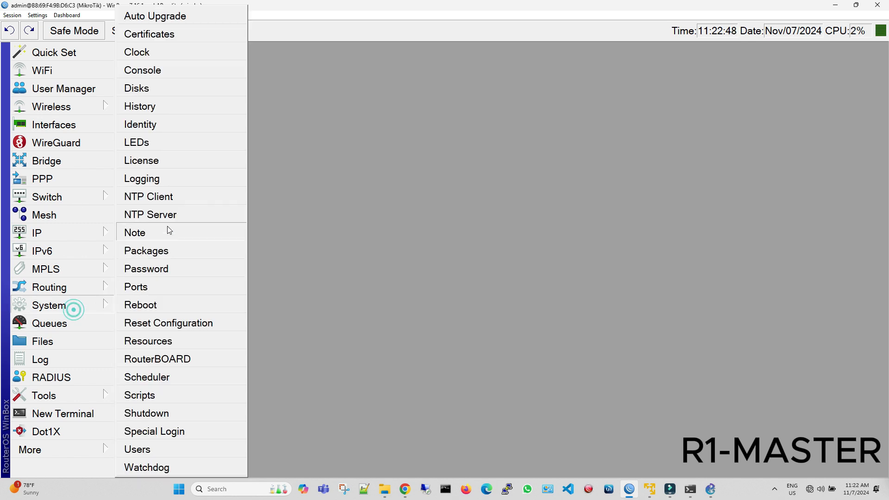
pyautogui.click(159, 126)
pyautogui.press('BackSpace')
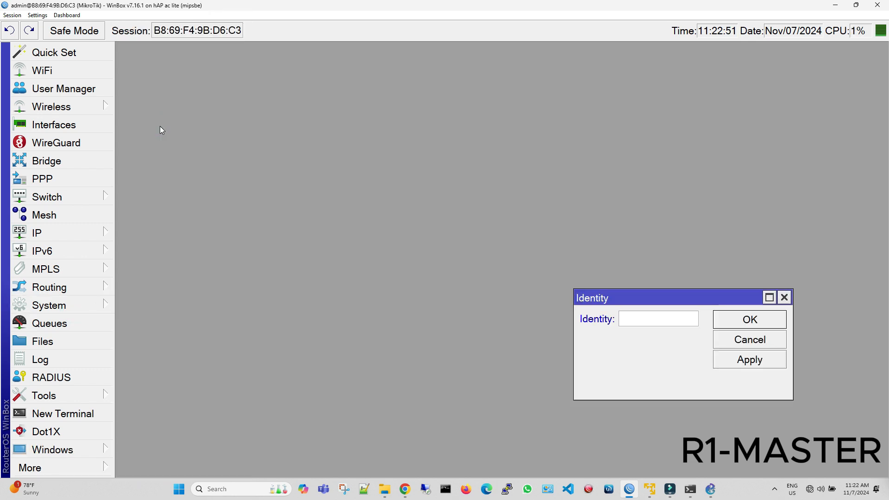
pyautogui.write('Office-R1')
pyautogui.click(738, 359)
pyautogui.click(746, 319)
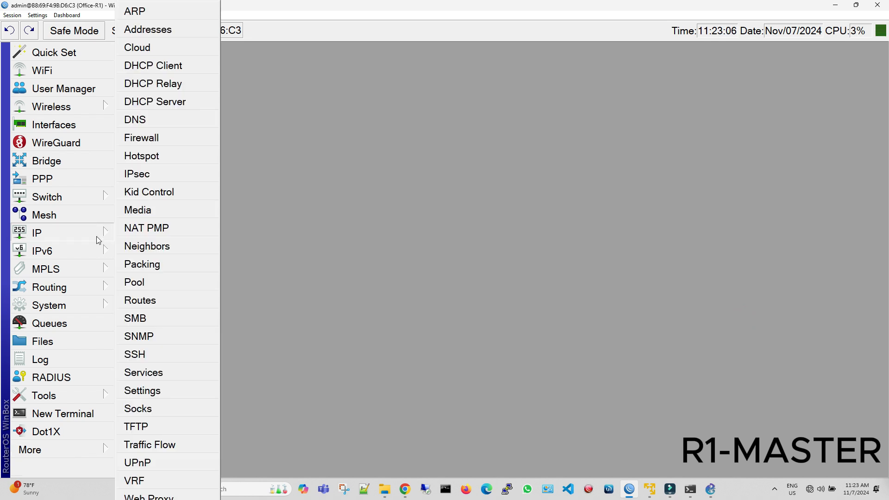
# Test the router's internet connectivity by pinging 8.8.8.8, then stop the ping and close the tool.
pyautogui.moveTo(78, 399)
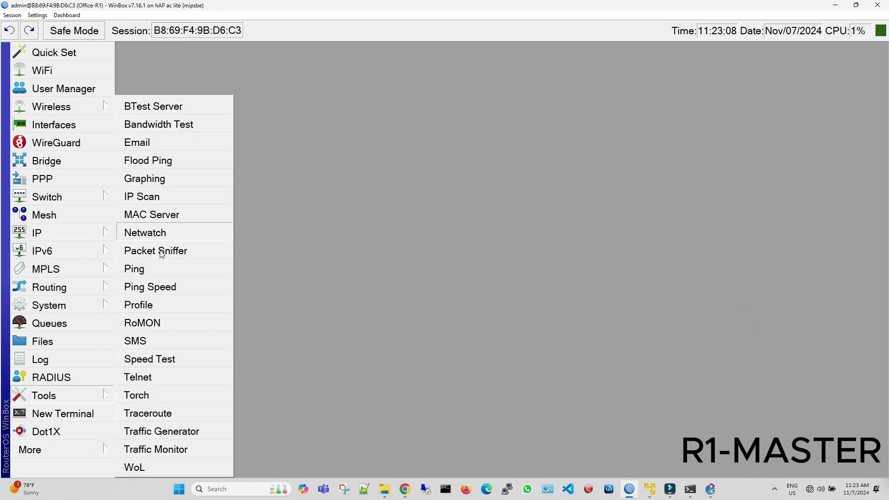
pyautogui.click(139, 268)
pyautogui.write('8.8.8.')
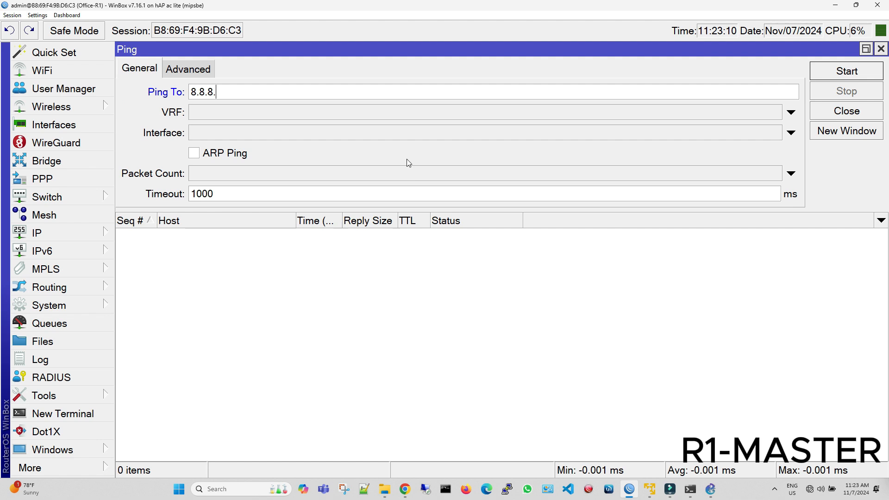
pyautogui.write('8')
pyautogui.press('Return')
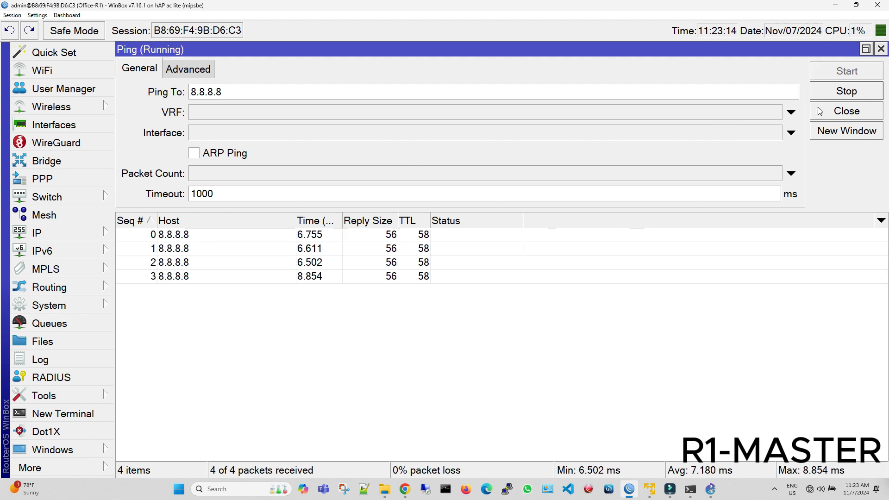
pyautogui.click(837, 95)
pyautogui.click(881, 48)
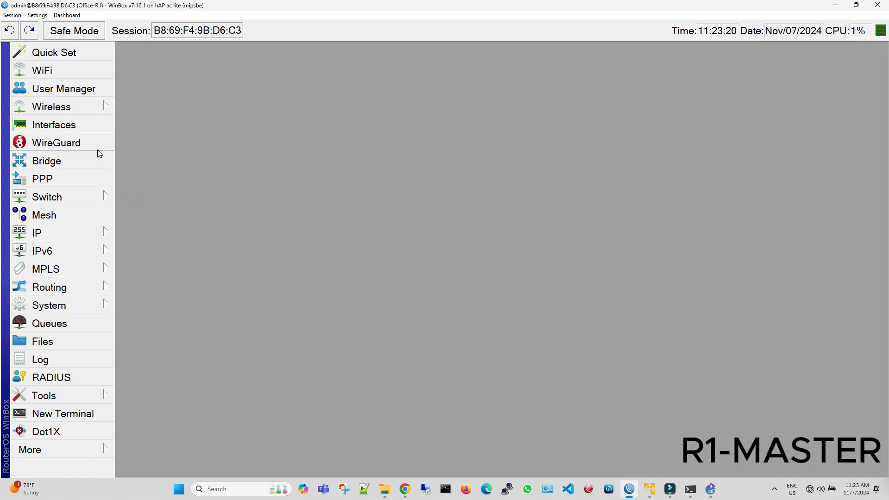
# Add the comment "Upstream1" to the wlan2 interface in the interface list.
pyautogui.click(80, 127)
pyautogui.click(154, 72)
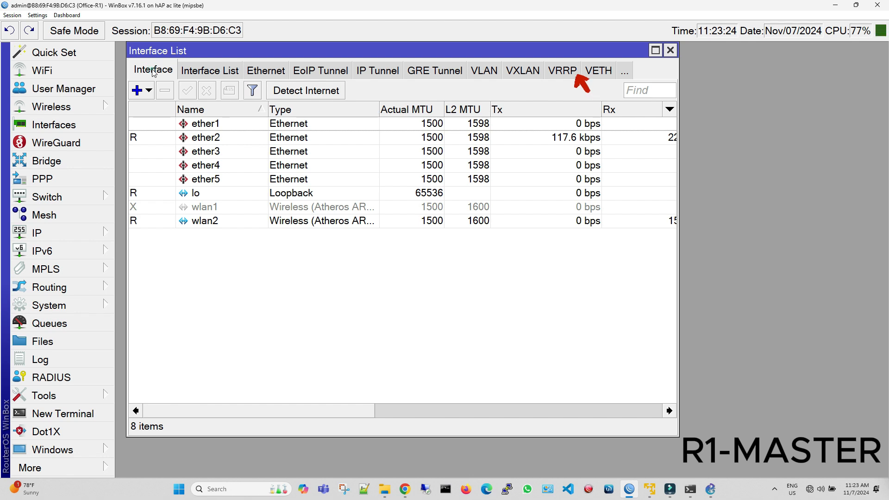
pyautogui.click(202, 221)
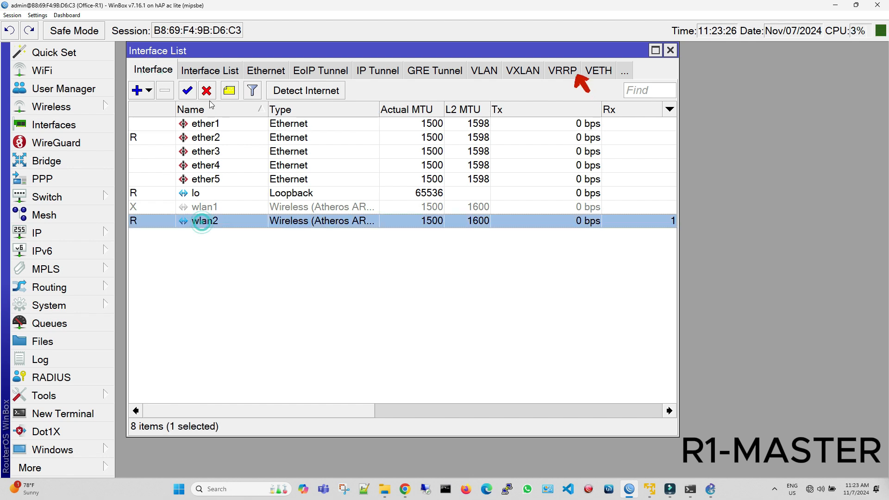
pyautogui.click(230, 92)
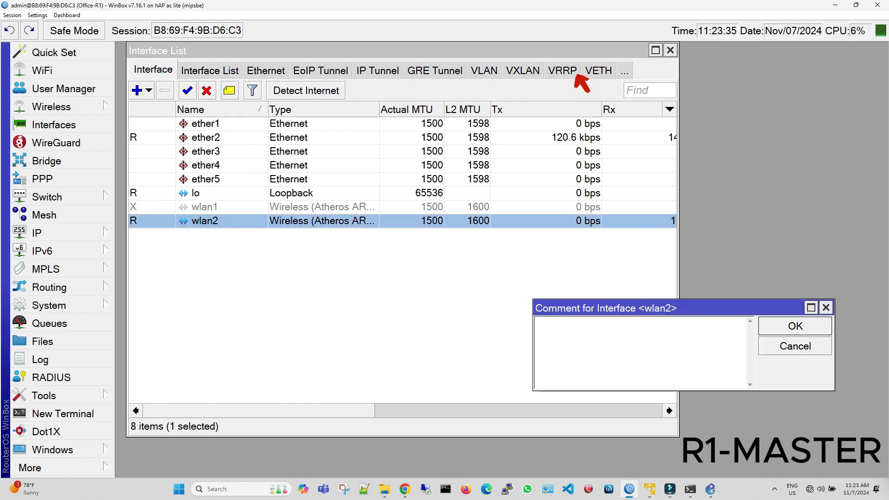
pyautogui.write('Upstream')
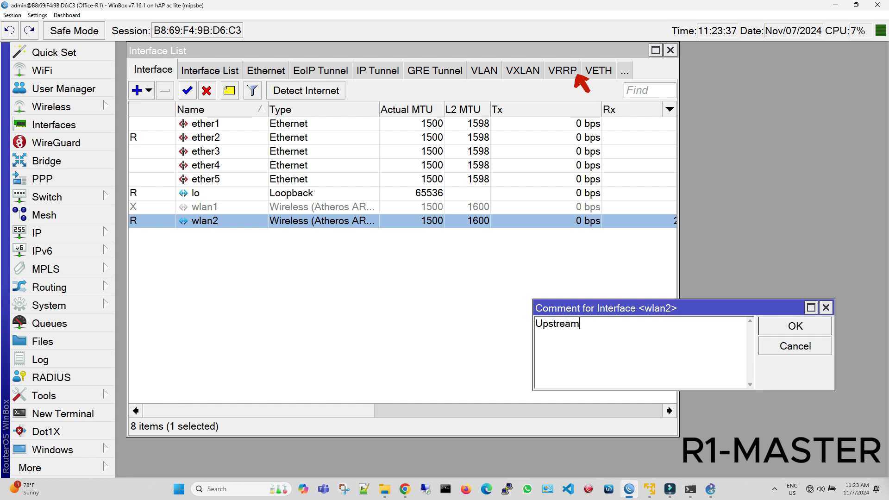
pyautogui.write('1')
pyautogui.click(794, 326)
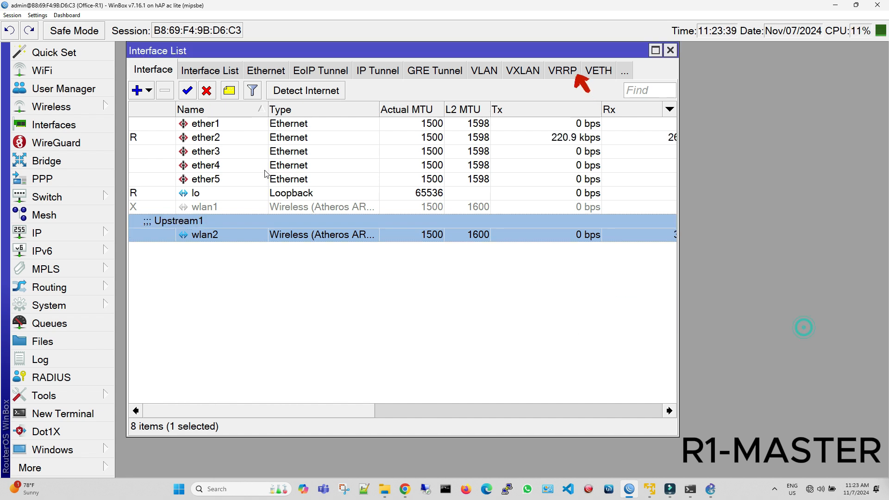
# Add the comment "LAN to Switch" to the ether2 interface.
pyautogui.click(234, 139)
pyautogui.click(236, 94)
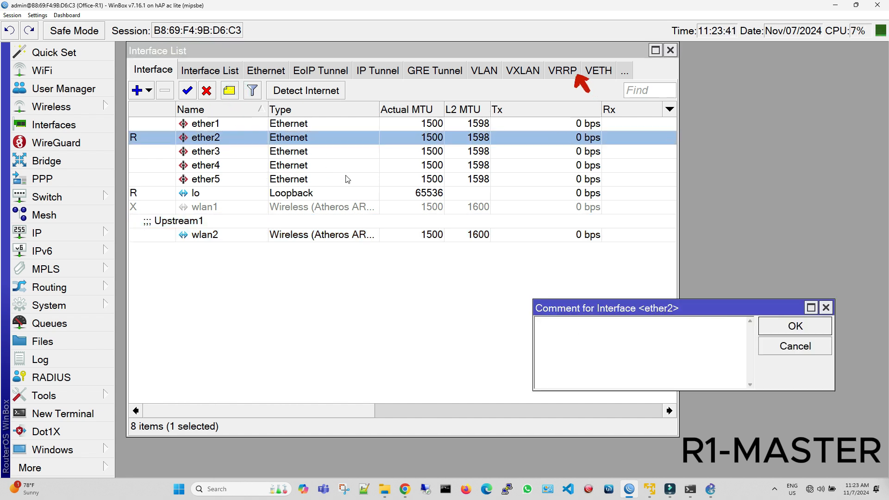
pyautogui.write('LAN')
pyautogui.write('-S')
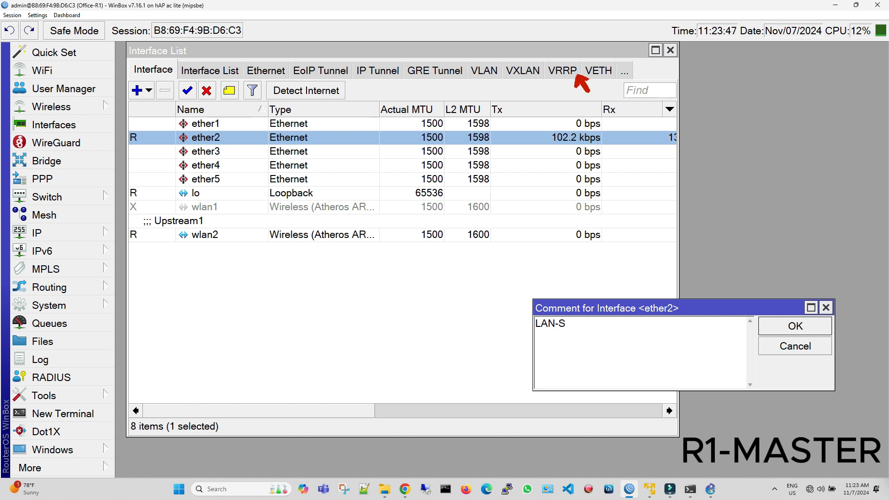
pyautogui.write('witch')
pyautogui.click(557, 324)
pyautogui.press('BackSpace')
pyautogui.write('t')
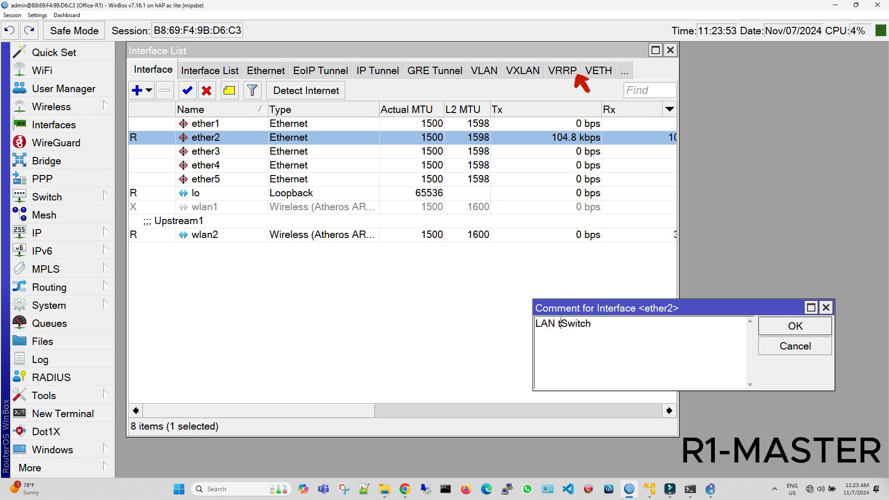
pyautogui.write('o')
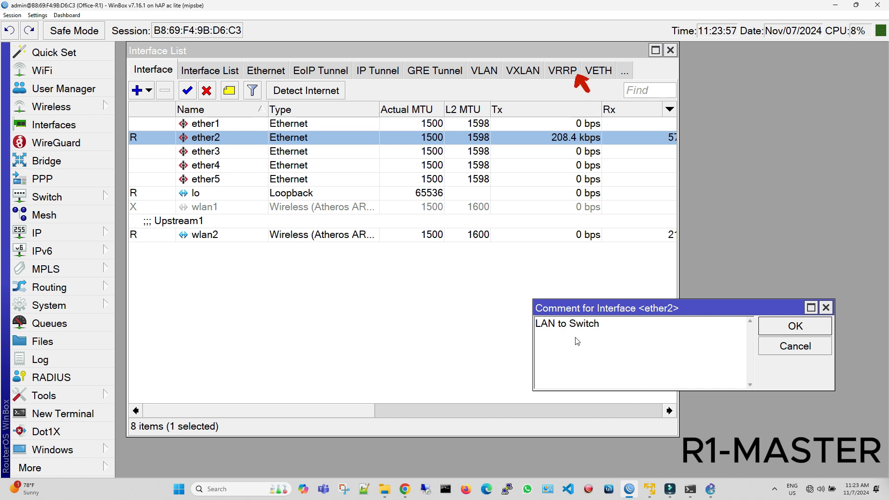
pyautogui.click(795, 326)
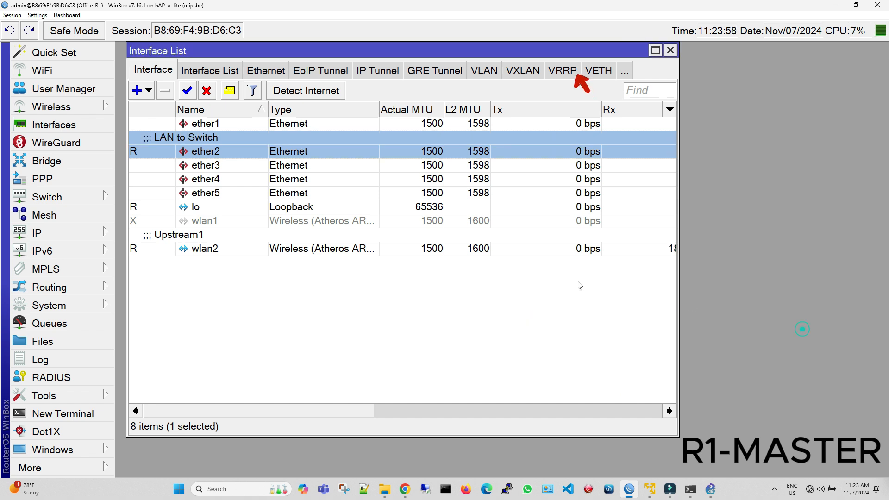
pyautogui.click(512, 281)
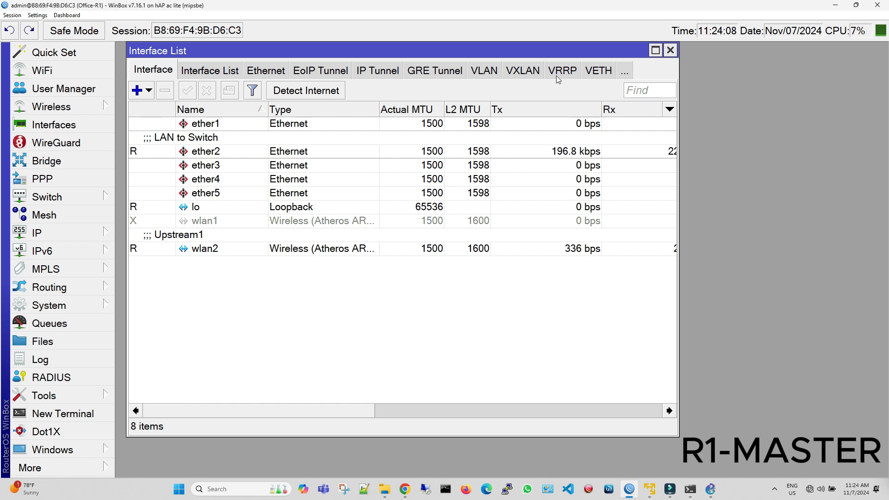
# Create a VRRP interface on ether2 with VRID 20 and priority 200, keeping the other default settings.
pyautogui.click(558, 77)
pyautogui.click(137, 90)
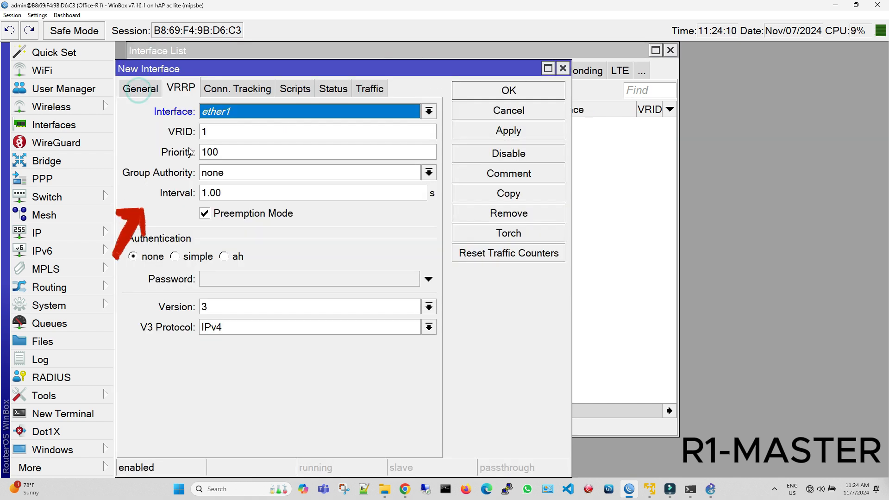
pyautogui.click(229, 111)
pyautogui.click(228, 133)
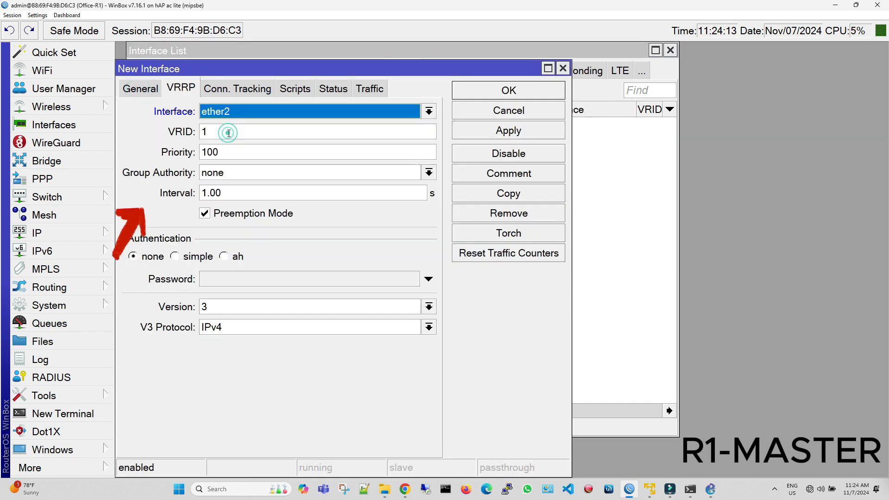
pyautogui.click(228, 133)
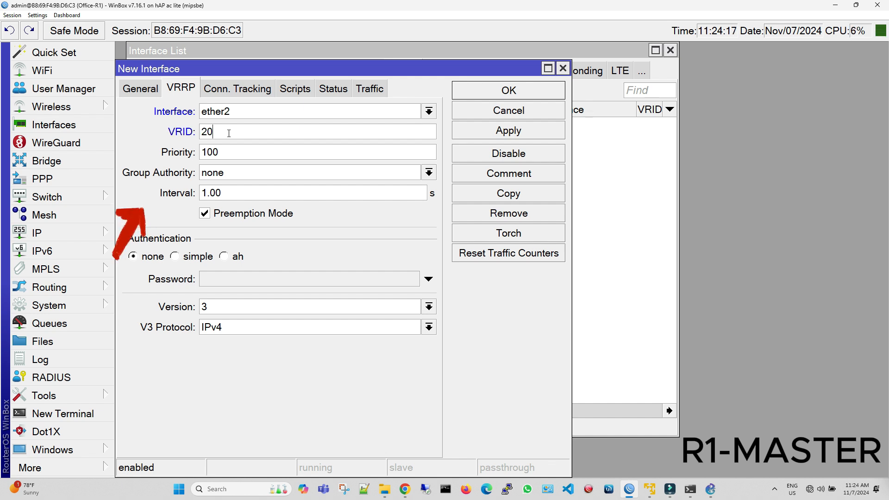
pyautogui.doubleClick(227, 153)
pyautogui.write('200')
pyautogui.click(521, 132)
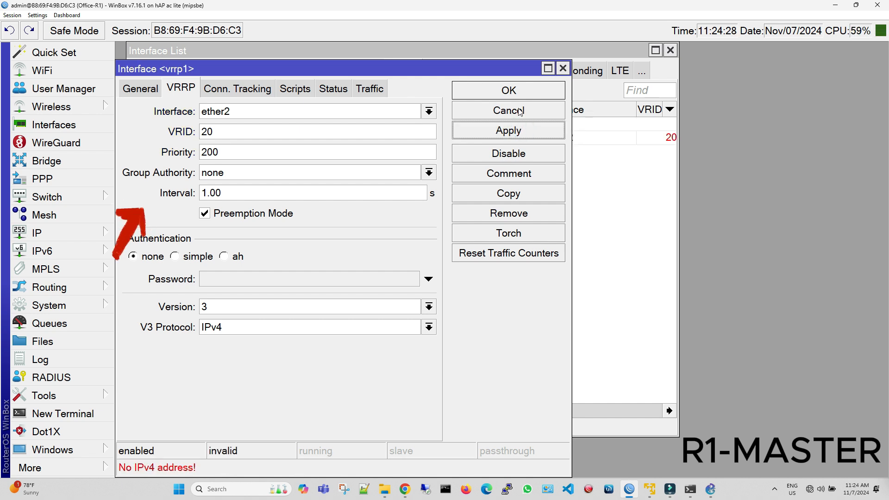
pyautogui.click(520, 111)
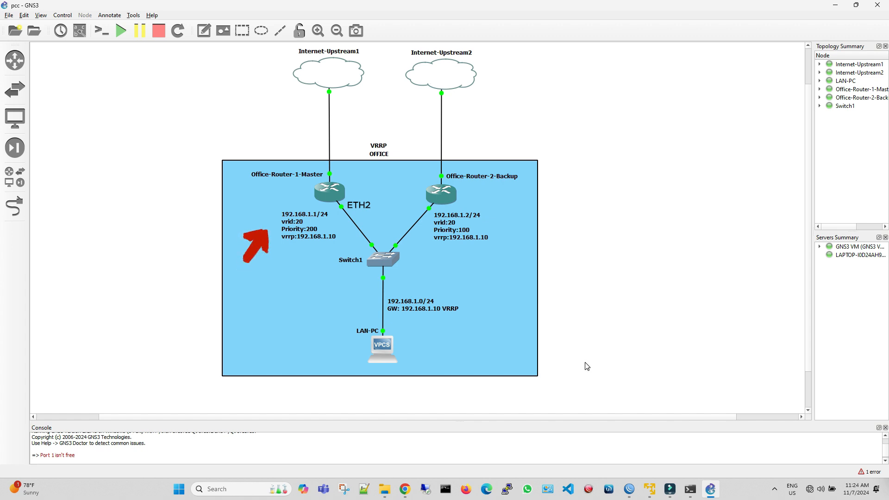
# Switch from the GNS3 topology back to WinBox and open the IP address list, keeping the VRRP entry uncovered.
pyautogui.click(630, 489)
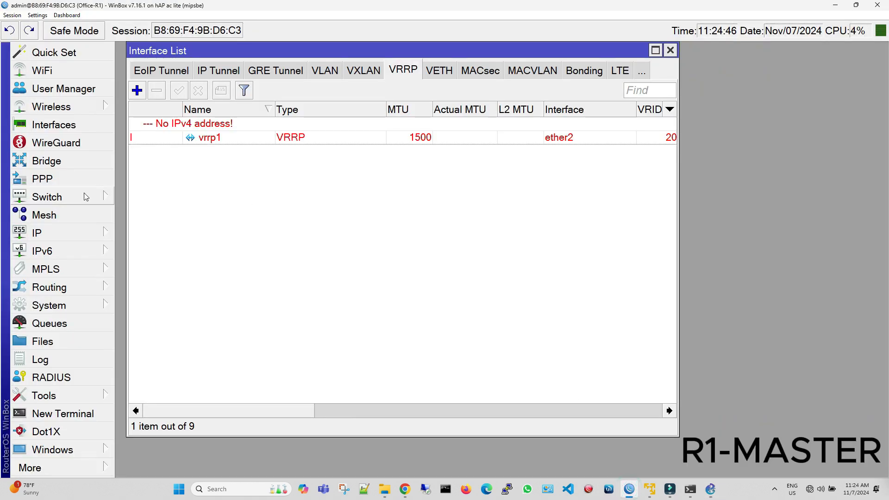
pyautogui.click(66, 232)
pyautogui.click(166, 28)
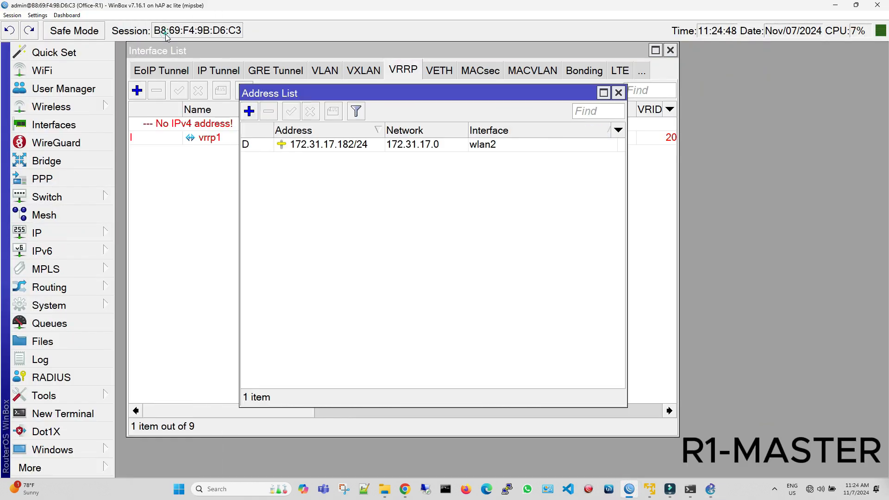
pyautogui.moveTo(333, 96); pyautogui.dragTo(227, 159)
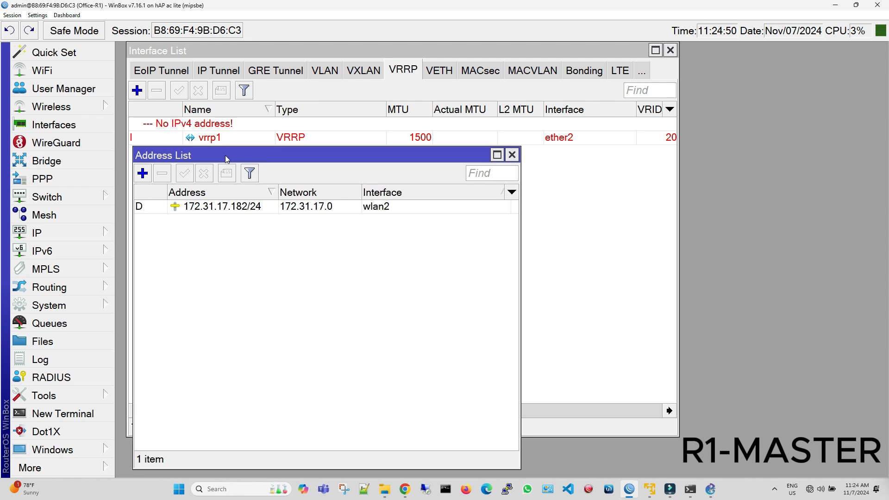
# Add the IP address 192.168.1.1/24 on the ether2 interface.
pyautogui.click(142, 173)
pyautogui.click(403, 323)
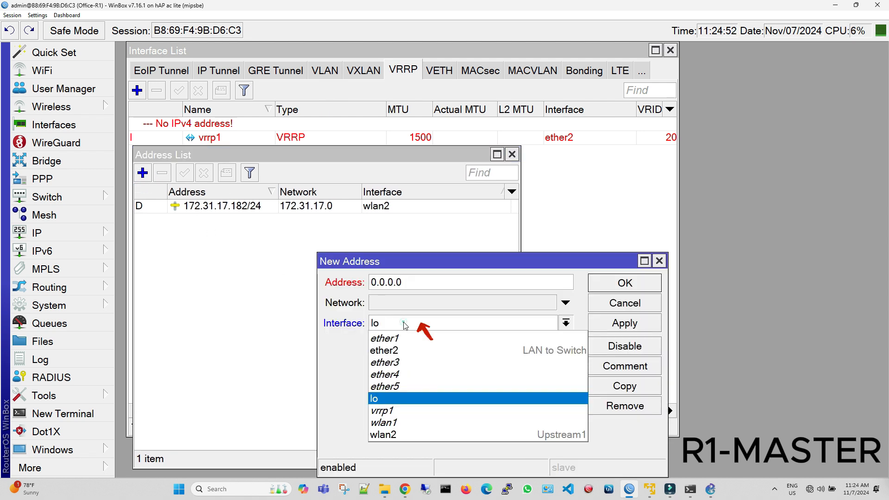
pyautogui.click(407, 351)
pyautogui.moveTo(407, 283); pyautogui.dragTo(363, 250)
pyautogui.write('192')
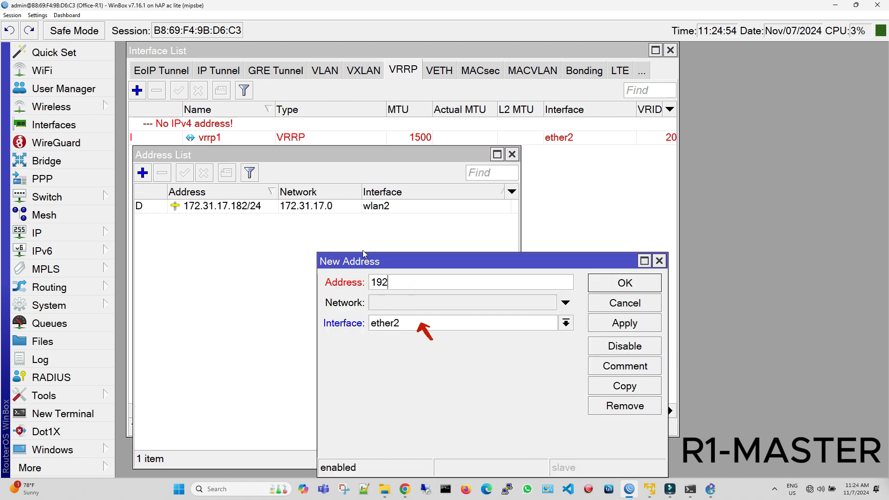
pyautogui.write('.168.1.1')
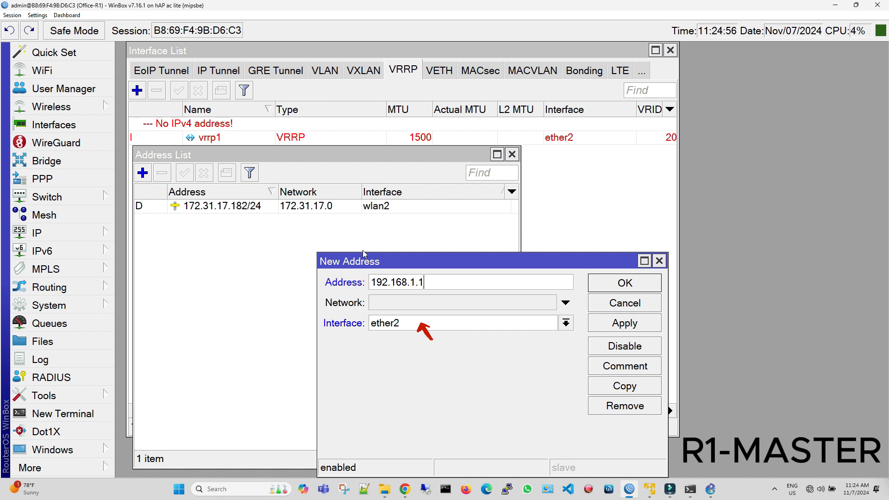
pyautogui.write('/24')
pyautogui.click(612, 329)
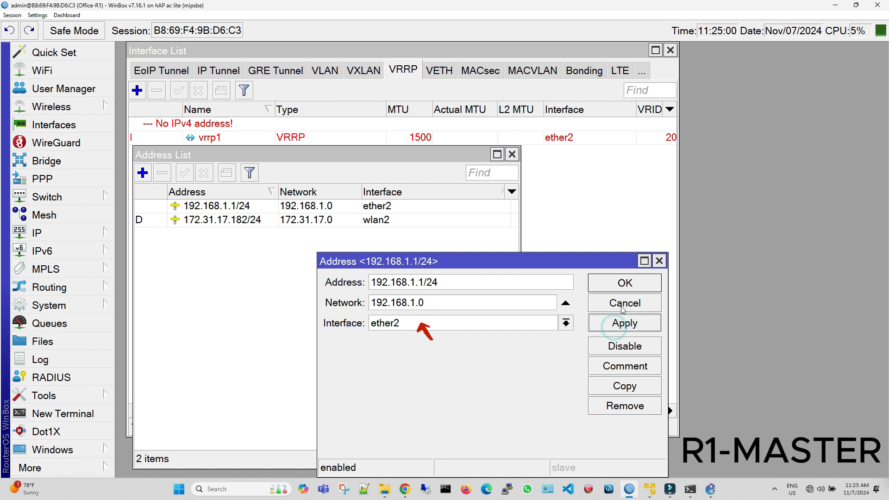
pyautogui.click(625, 283)
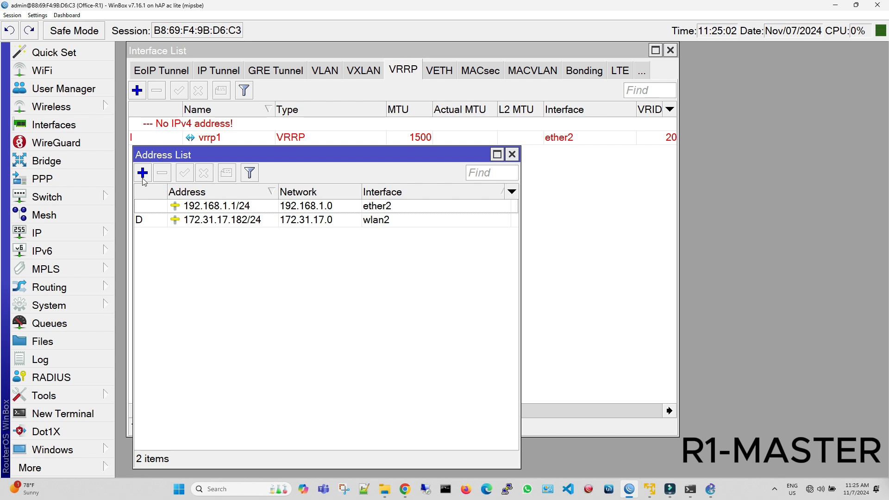
# Add the comment "LAN" to the 192.168.1.1/24 address entry.
pyautogui.click(208, 206)
pyautogui.click(226, 173)
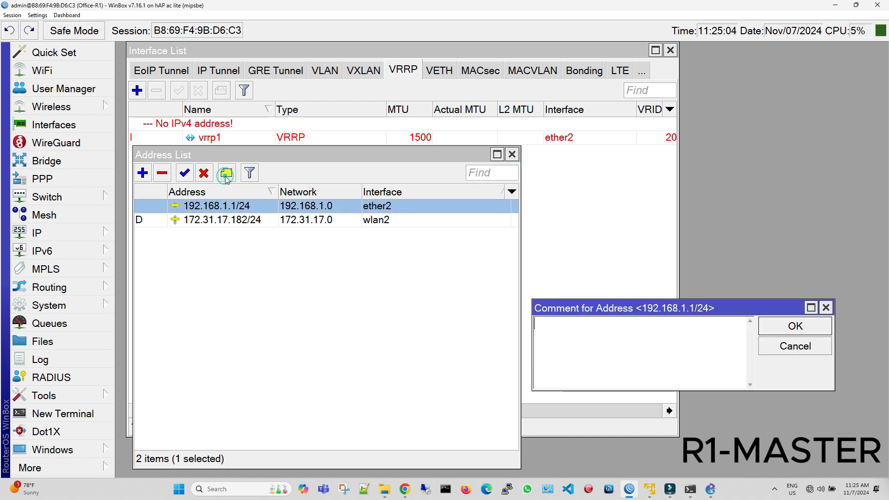
pyautogui.write('LAN')
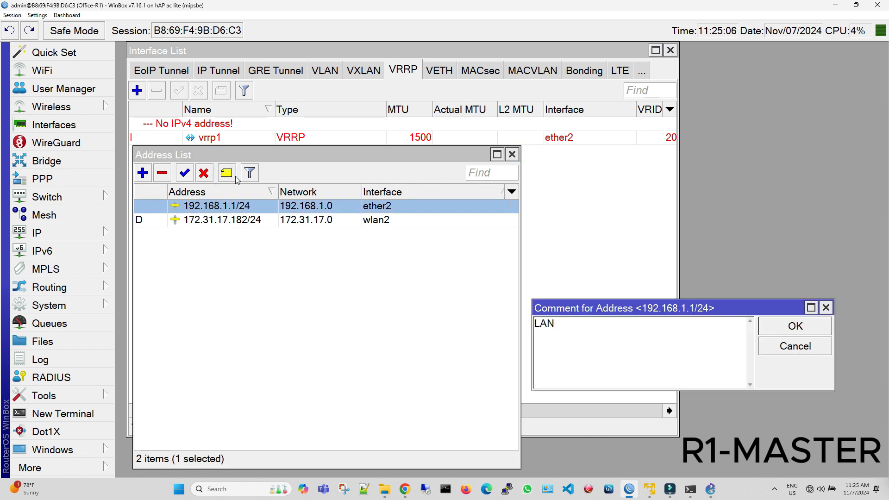
pyautogui.click(795, 326)
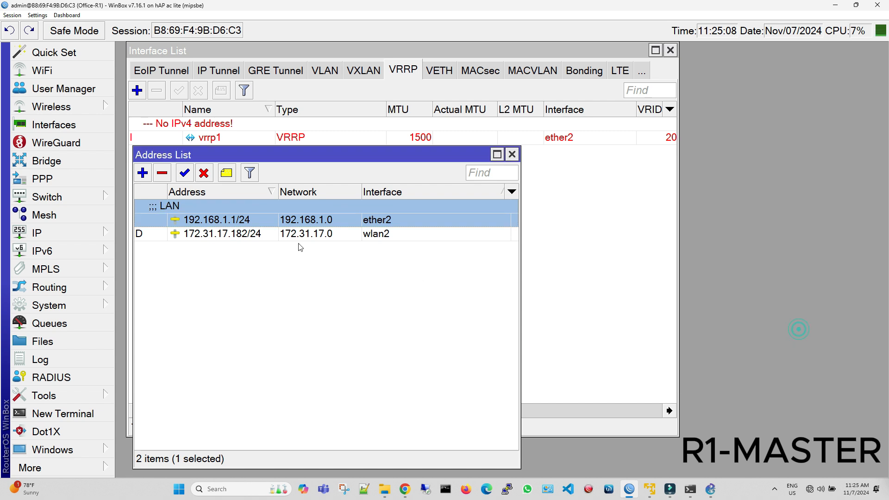
# Add the IP address 192.168.1.10 on the vrrp1 interface and apply it.
pyautogui.click(143, 173)
pyautogui.click(414, 322)
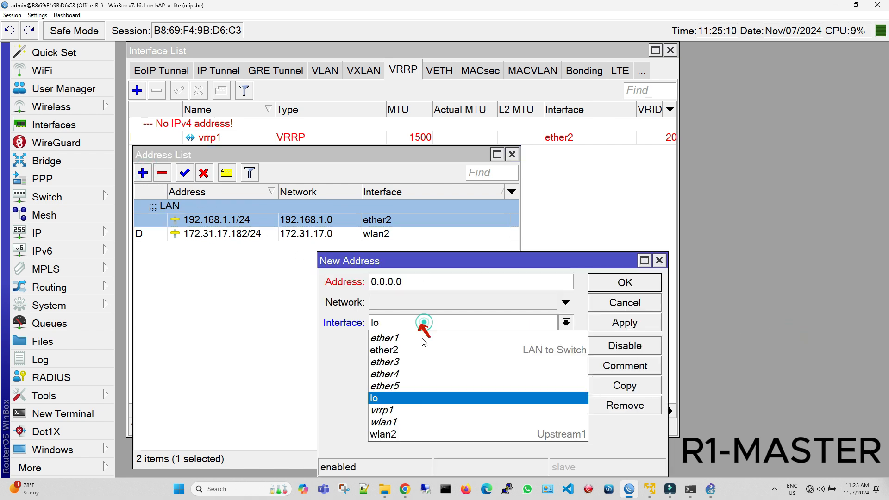
pyautogui.click(415, 410)
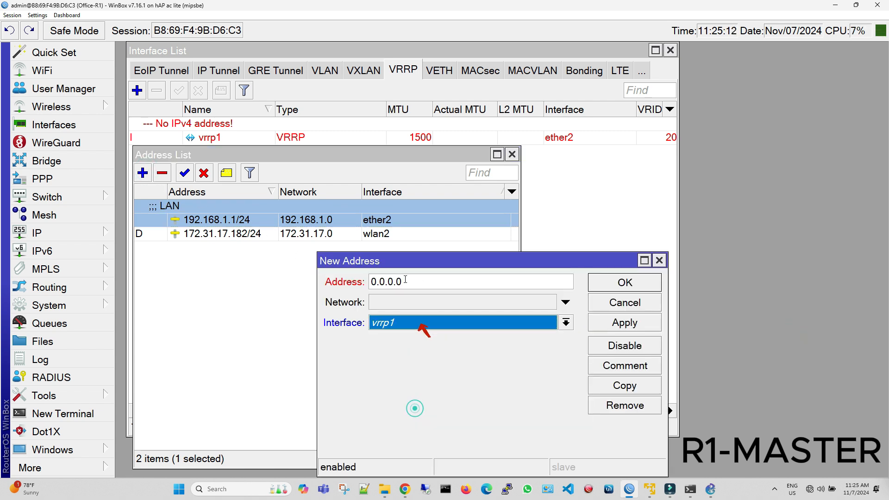
pyautogui.write('192.168.1.10')
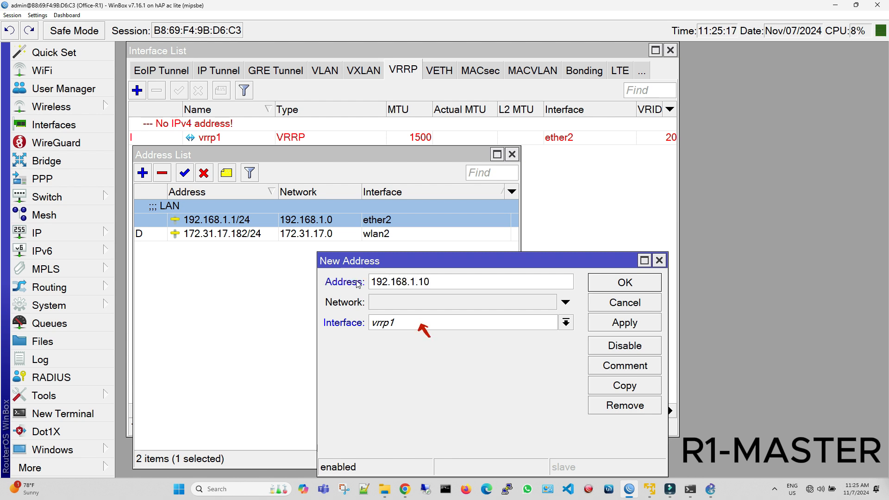
pyautogui.write('/32')
pyautogui.click(626, 330)
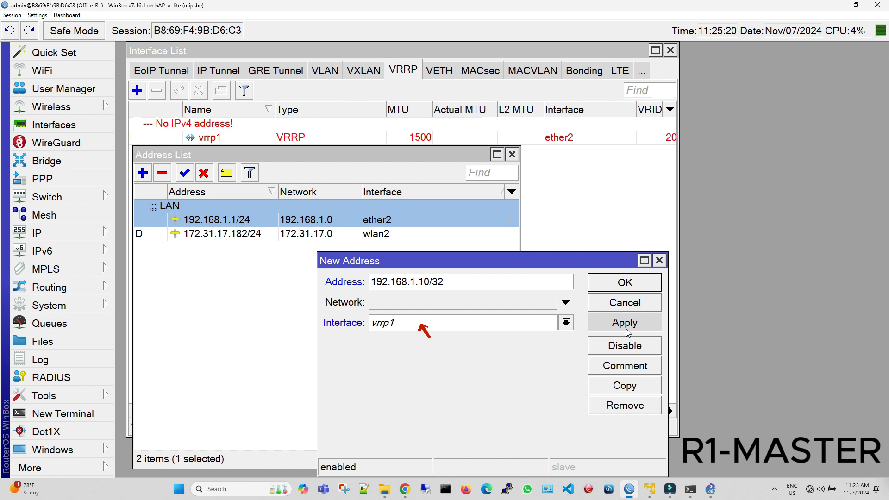
# Add the comment "GW" to the 192.168.1.10 address entry and save it.
pyautogui.click(628, 367)
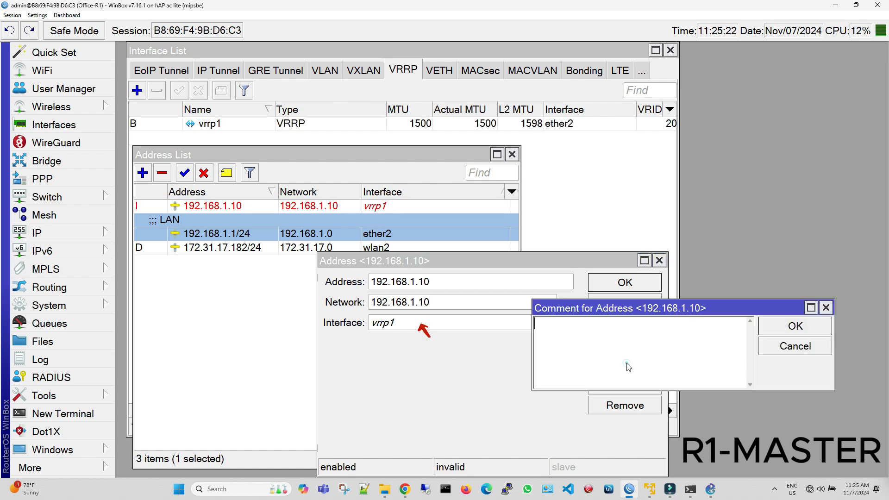
pyautogui.write('GW')
pyautogui.click(795, 327)
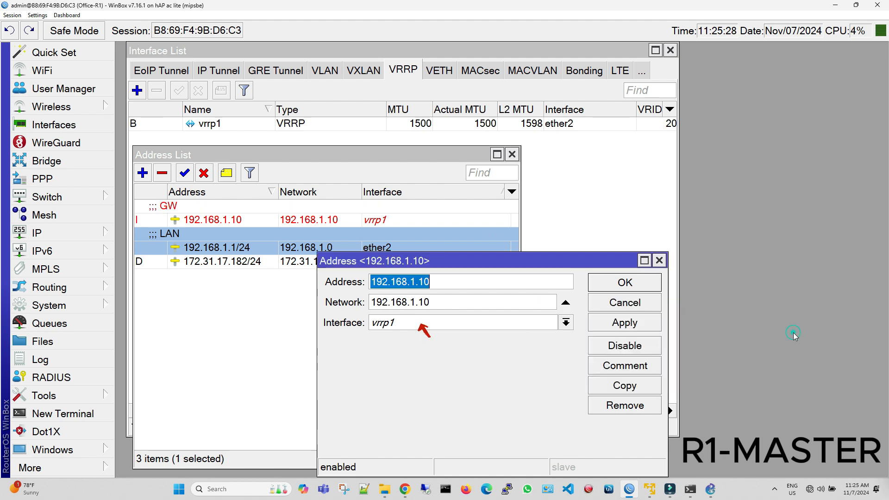
pyautogui.click(638, 323)
pyautogui.click(639, 286)
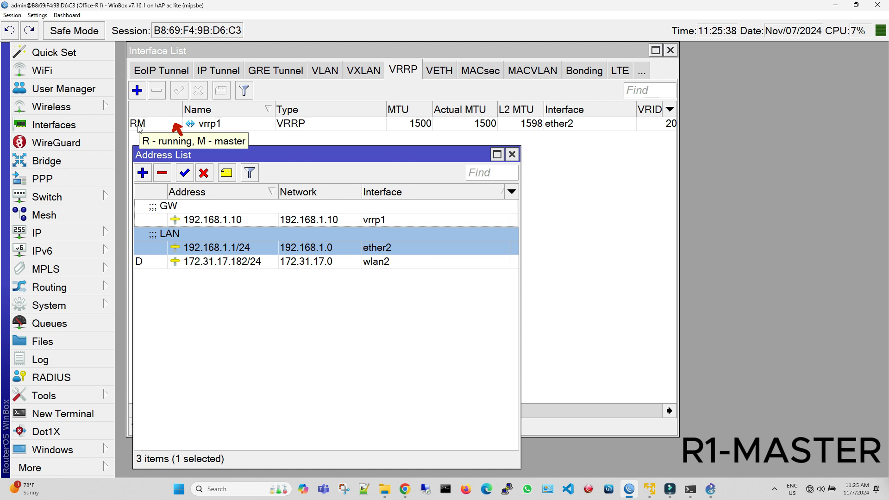
# Start the DHCP server setup and choose vrrp1 as the DHCP server interface.
pyautogui.click(86, 232)
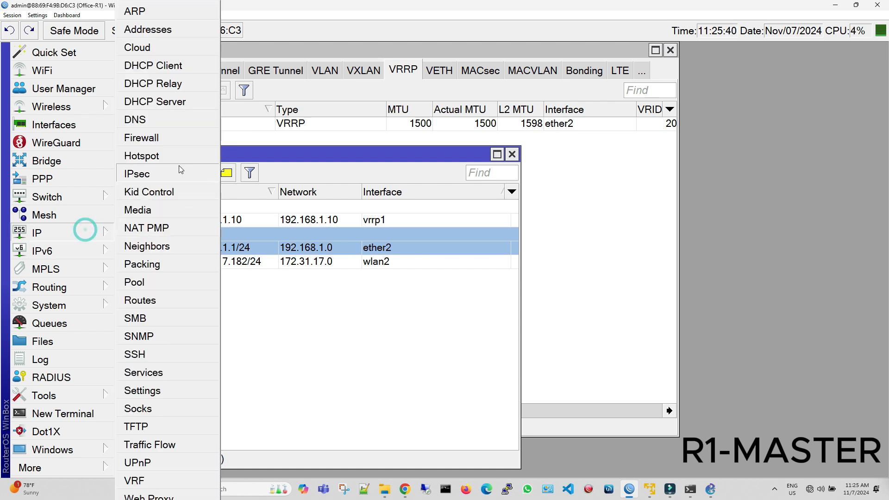
pyautogui.click(175, 110)
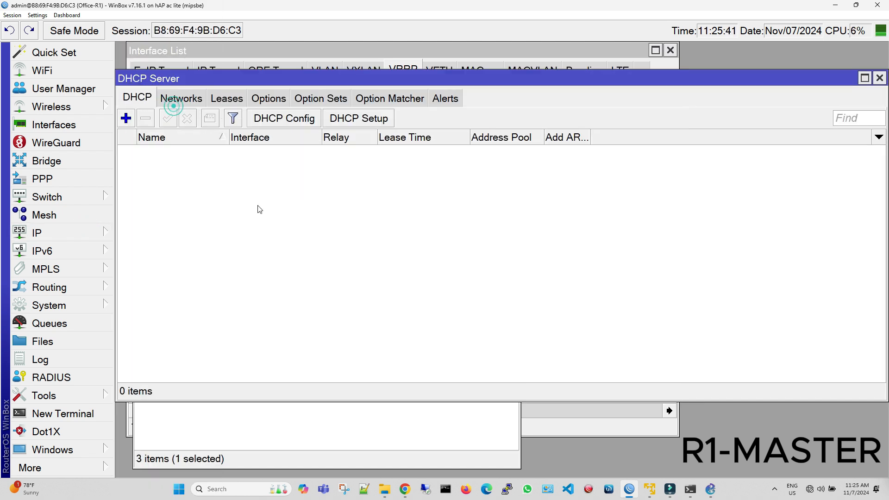
pyautogui.click(355, 121)
pyautogui.click(442, 260)
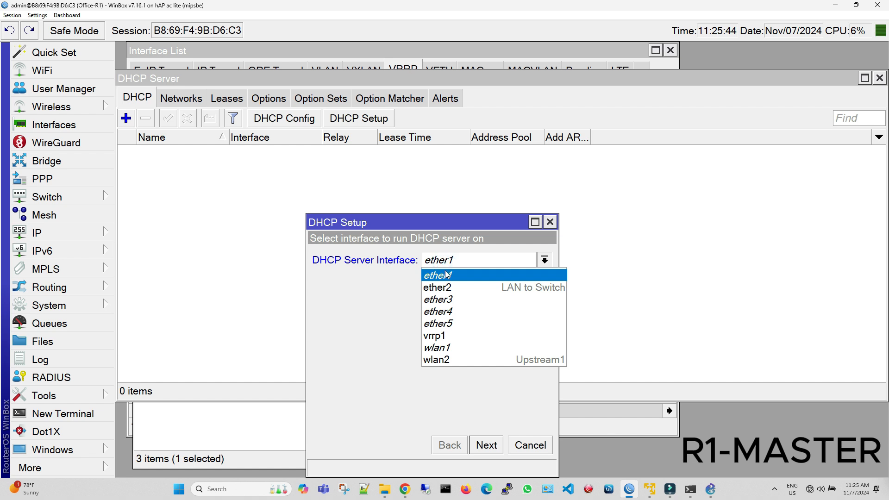
pyautogui.click(448, 335)
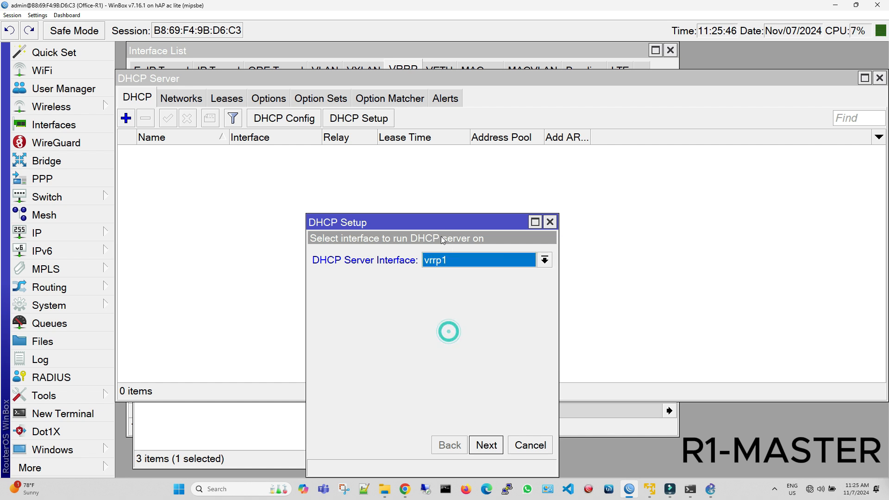
pyautogui.moveTo(431, 216); pyautogui.dragTo(395, 159)
pyautogui.click(453, 389)
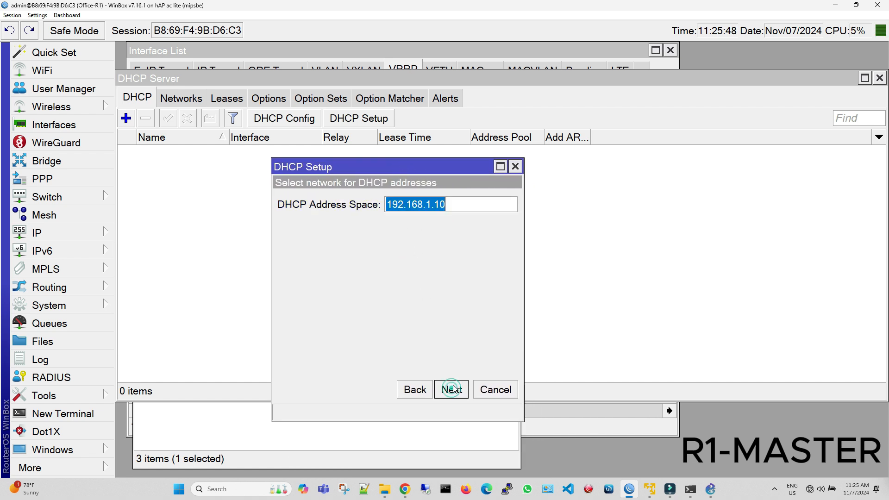
# Set the DHCP address space to 192.168.1.0/24 and the gateway for the DHCP network to 192.168.1.10.
pyautogui.click(452, 204)
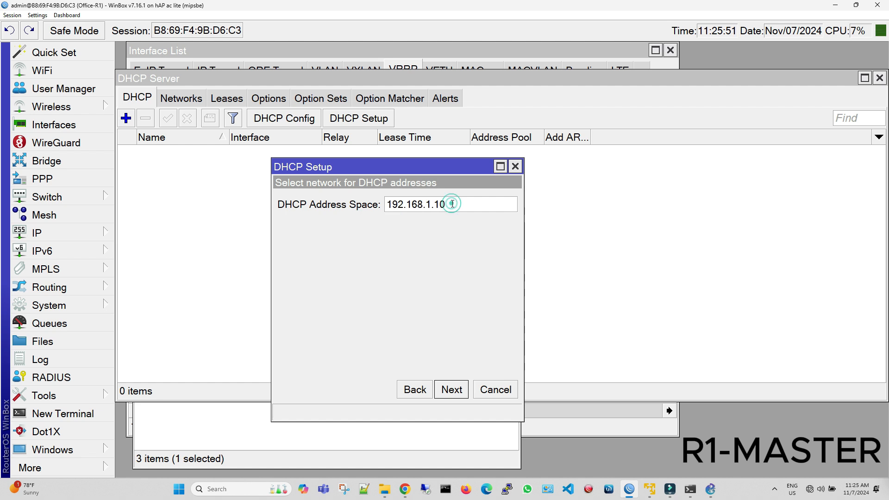
pyautogui.press('BackSpace')
pyautogui.press('BackSpace')
pyautogui.write('0/24')
pyautogui.click(452, 390)
pyautogui.click(483, 204)
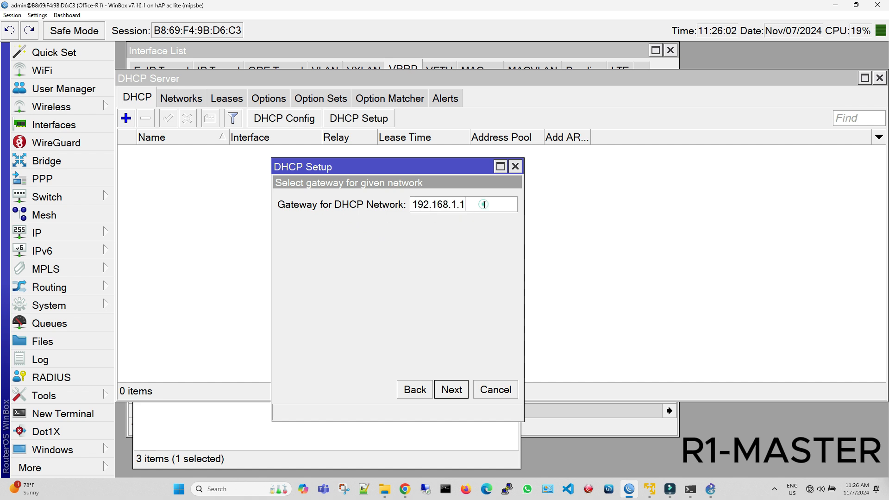
pyautogui.write('0')
pyautogui.click(452, 390)
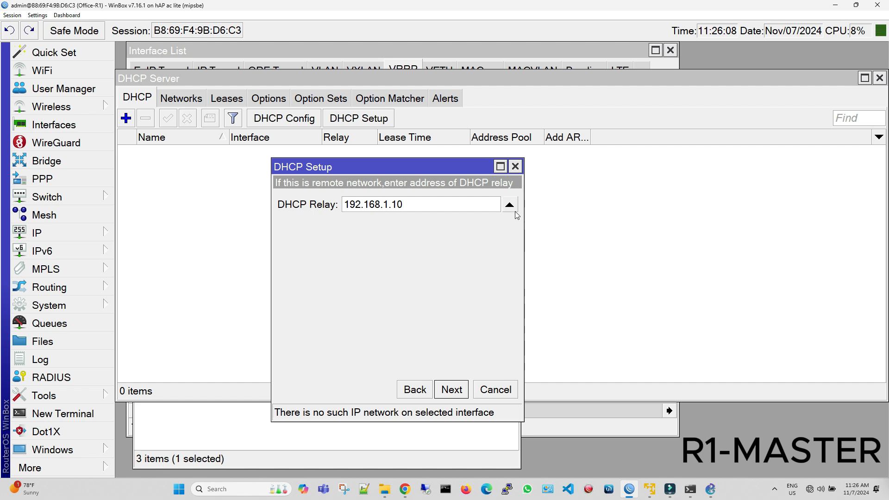
# Leave the DHCP relay unset and limit the addresses to give out to 192.168.1.11-192.168.1.254.
pyautogui.click(510, 206)
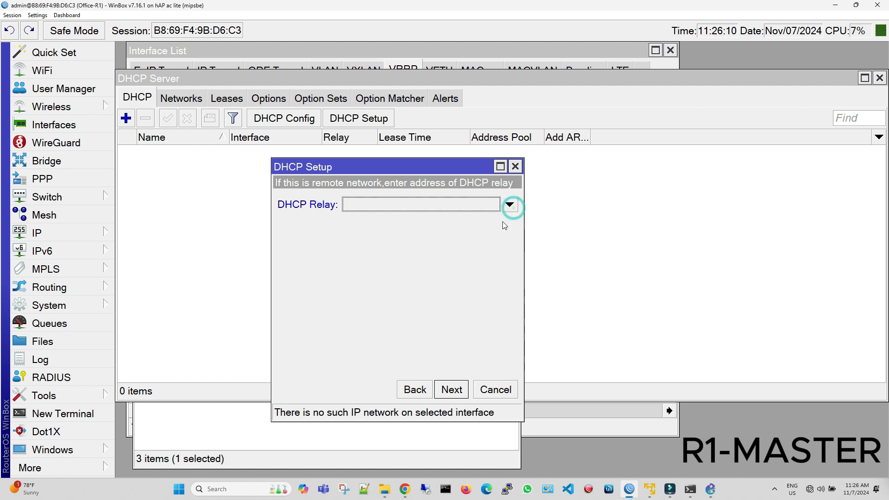
pyautogui.click(451, 389)
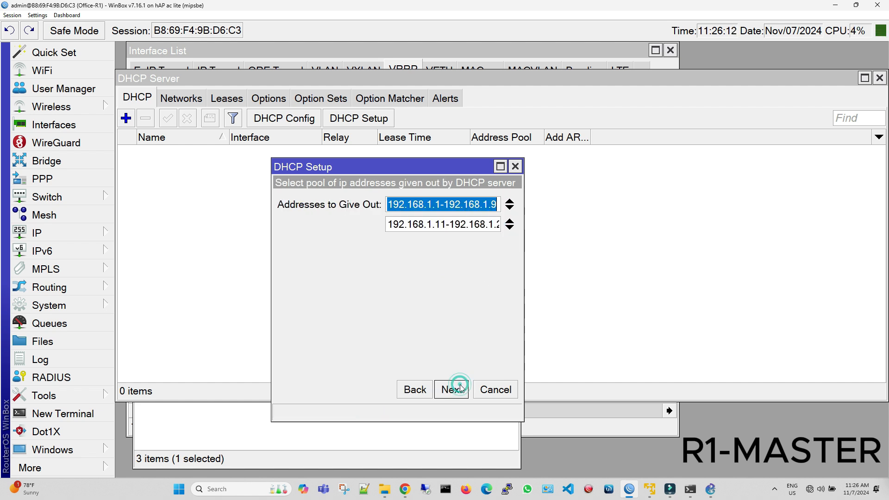
pyautogui.click(509, 204)
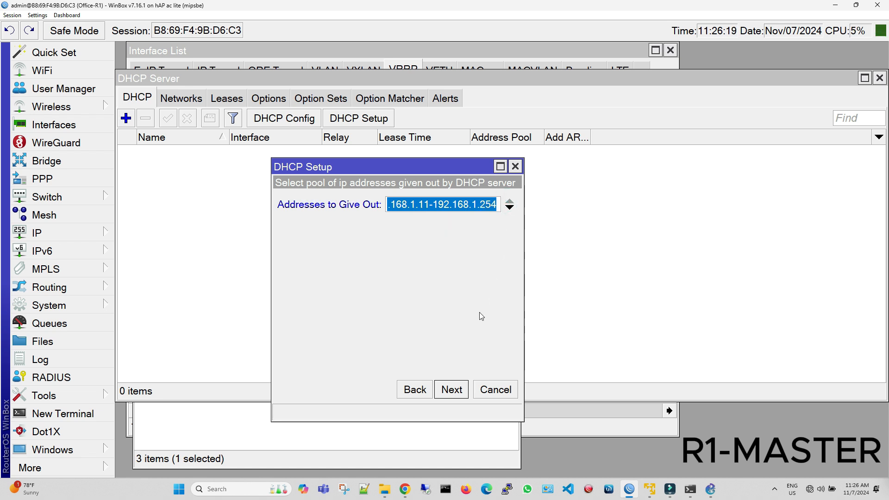
pyautogui.click(453, 389)
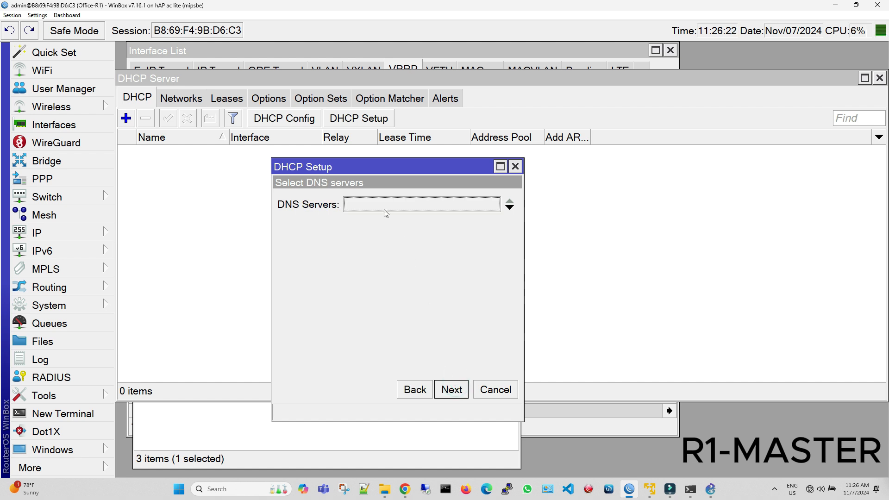
# Set the DNS servers to 8.8.8.8 and 8.8.4.4 and finish the DHCP setup with the default lease time of 00:30:00.
pyautogui.write('8')
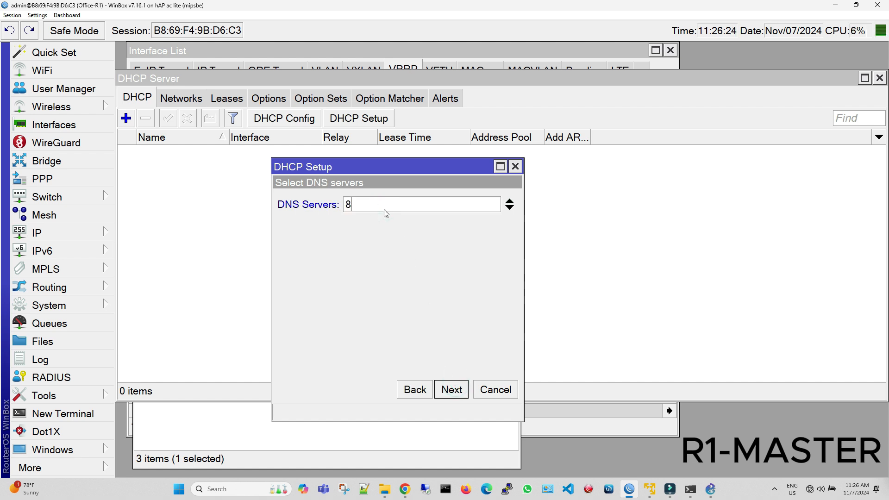
pyautogui.write('.8.8.8')
pyautogui.click(510, 208)
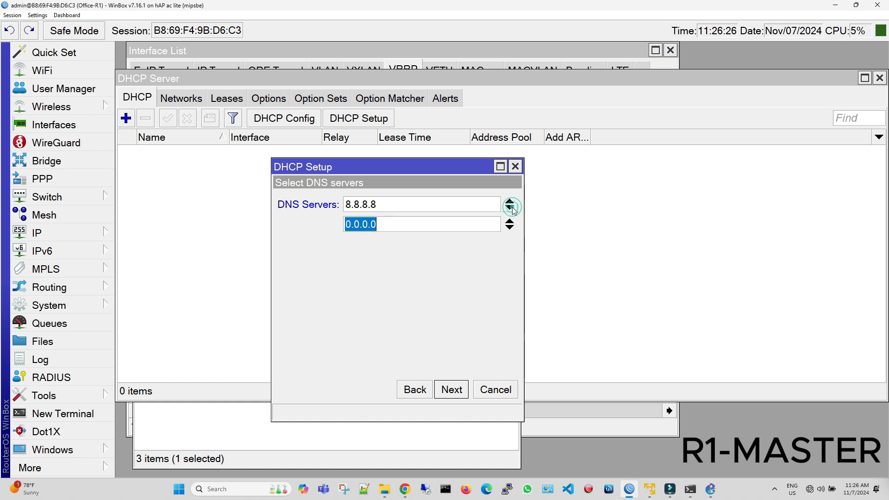
pyautogui.write('8.8.4.4')
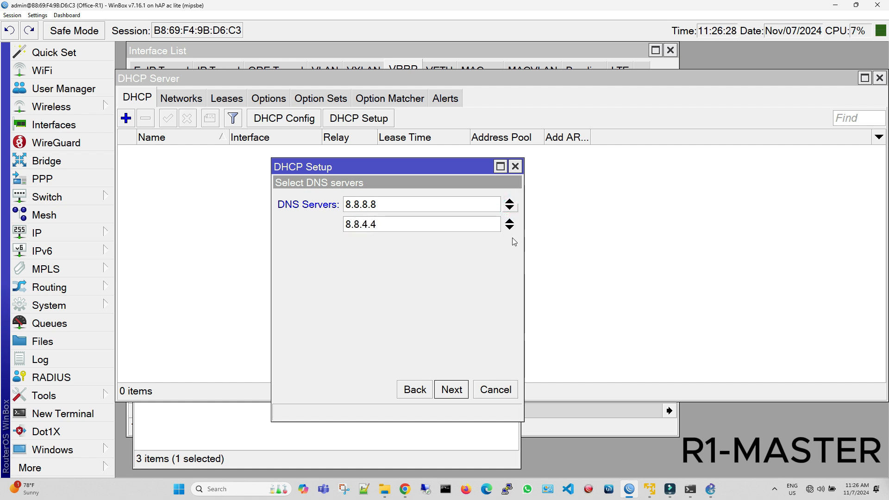
pyautogui.click(457, 390)
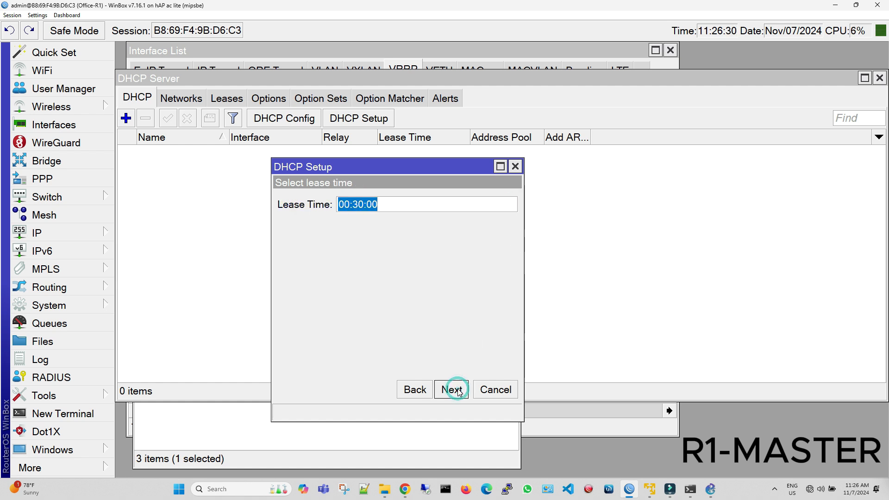
pyautogui.click(457, 391)
pyautogui.click(509, 256)
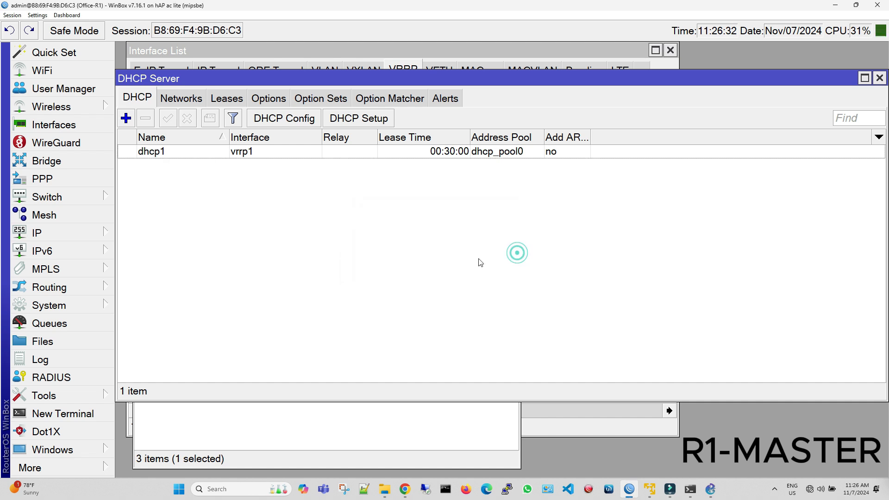
# Create a new firewall NAT rule with the masquerade action.
pyautogui.click(54, 232)
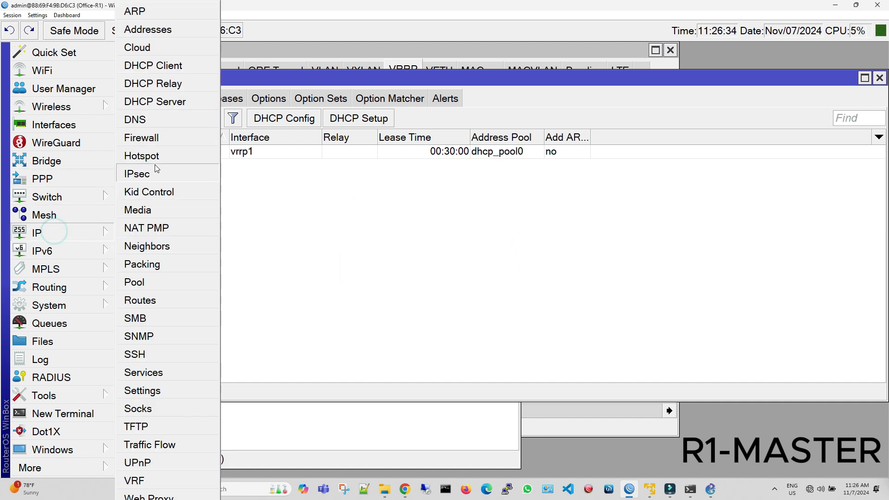
pyautogui.click(154, 138)
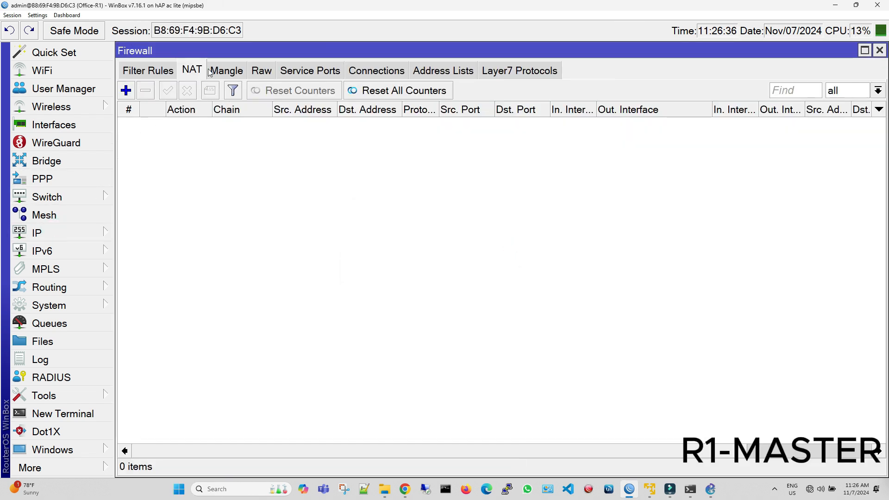
pyautogui.click(125, 90)
pyautogui.click(601, 92)
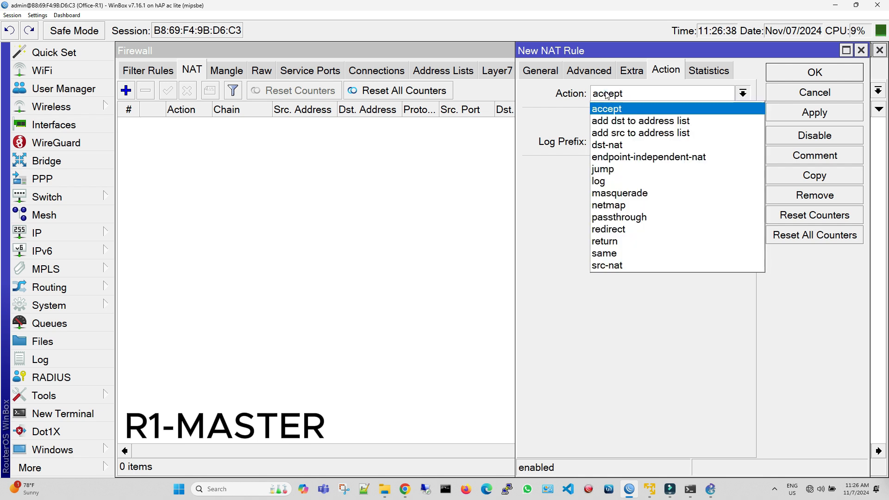
pyautogui.click(627, 199)
# Set the NAT rule's source address to 192.168.1.0/24 in the srcnat chain and save the rule.
pyautogui.click(541, 70)
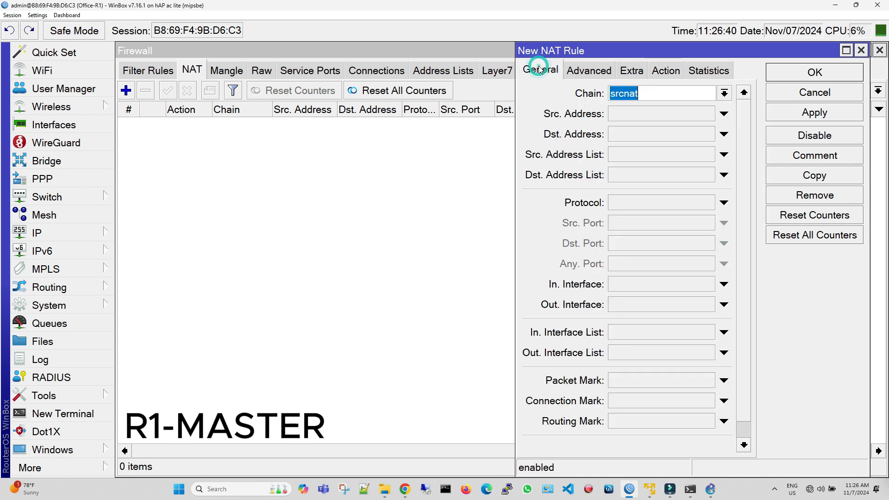
pyautogui.click(642, 113)
pyautogui.write('192.168.')
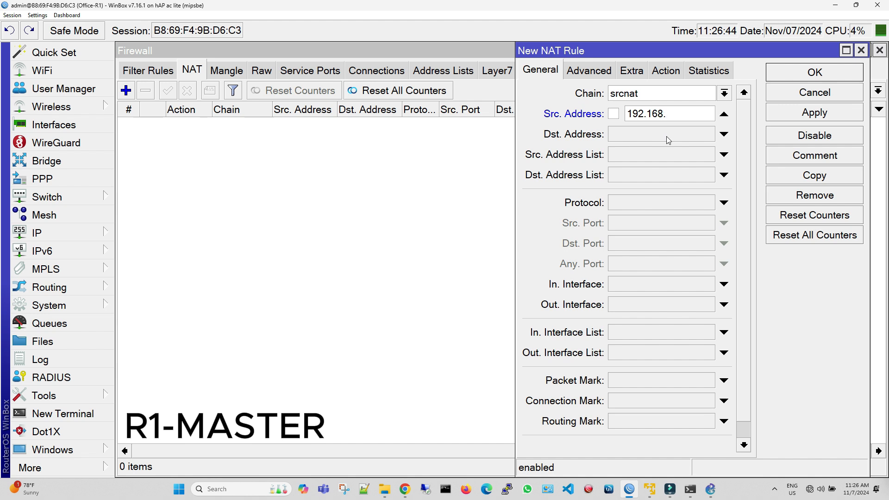
pyautogui.write('1.0/24')
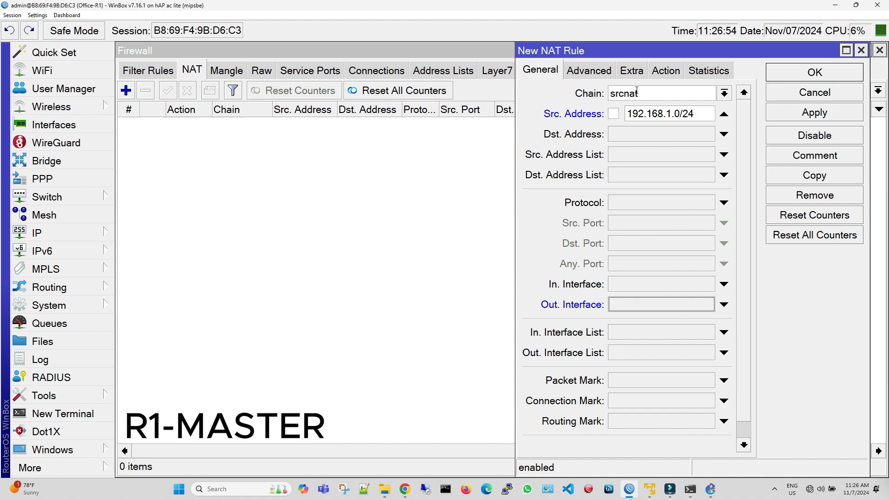
pyautogui.click(848, 114)
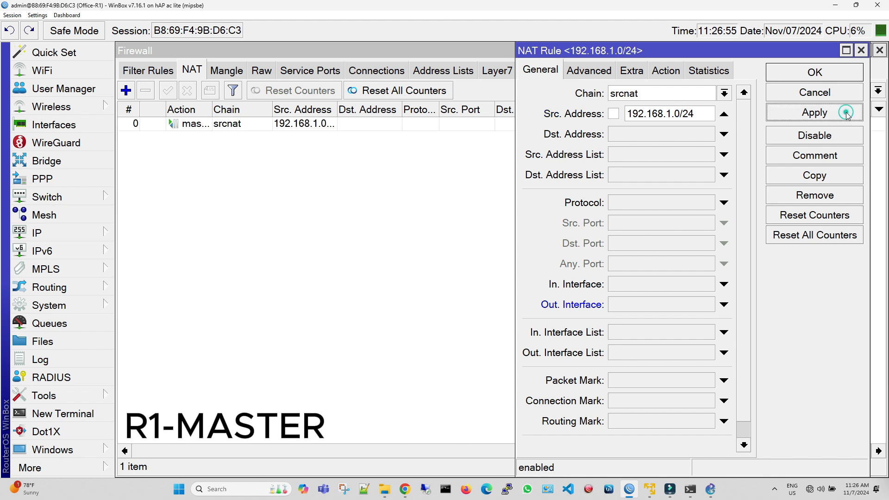
pyautogui.click(829, 71)
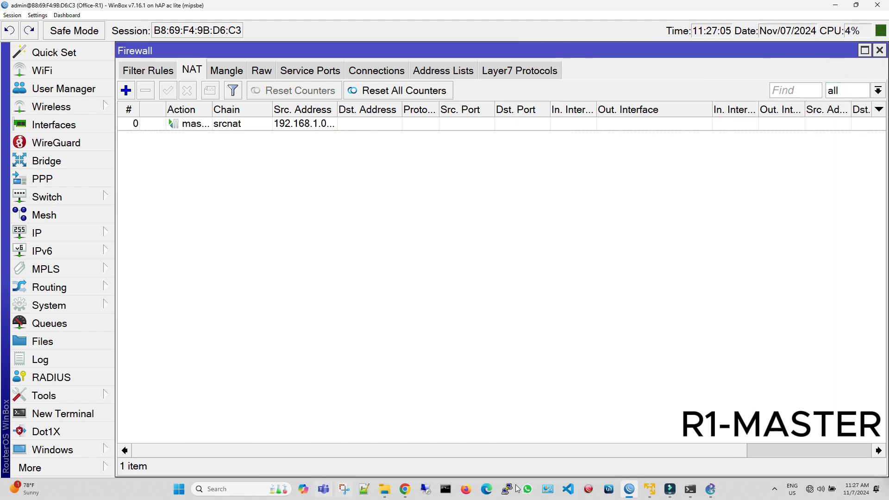
# Switch to Command Prompt and start a continuous ping to 8.8.8.8 with the -t option.
pyautogui.click(450, 494)
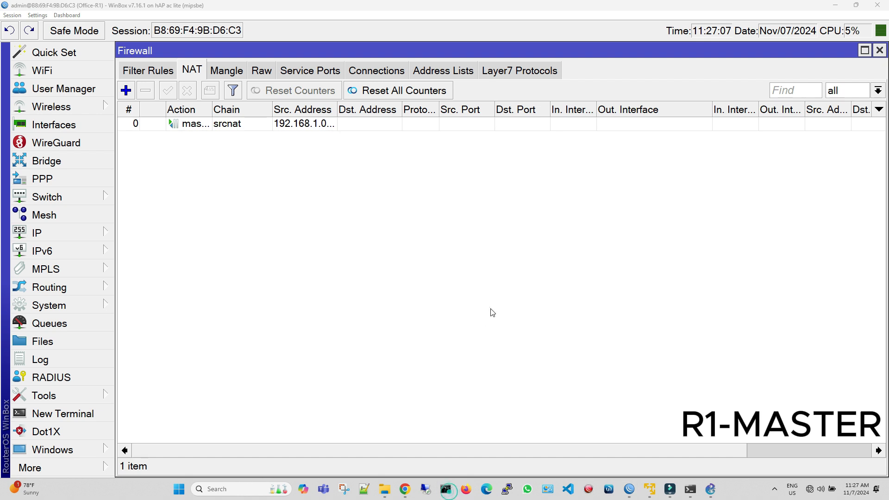
pyautogui.write('ping ')
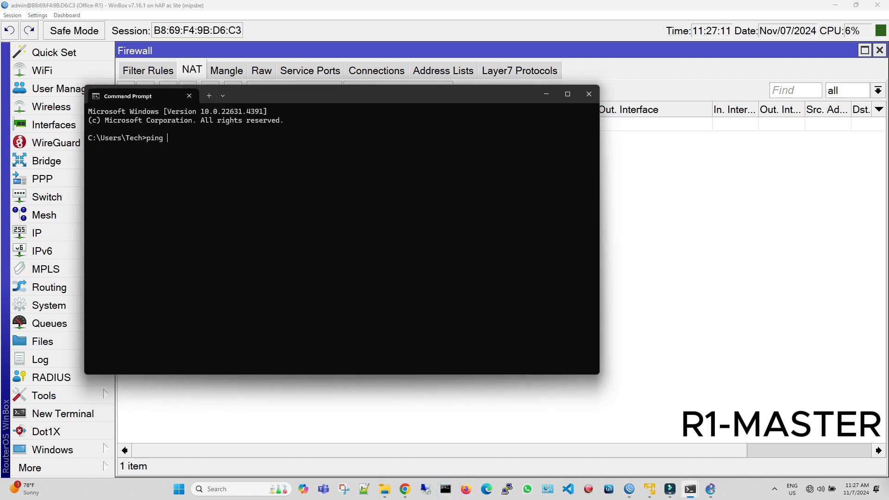
pyautogui.write('8.8.8.8 -t')
pyautogui.press('Return')
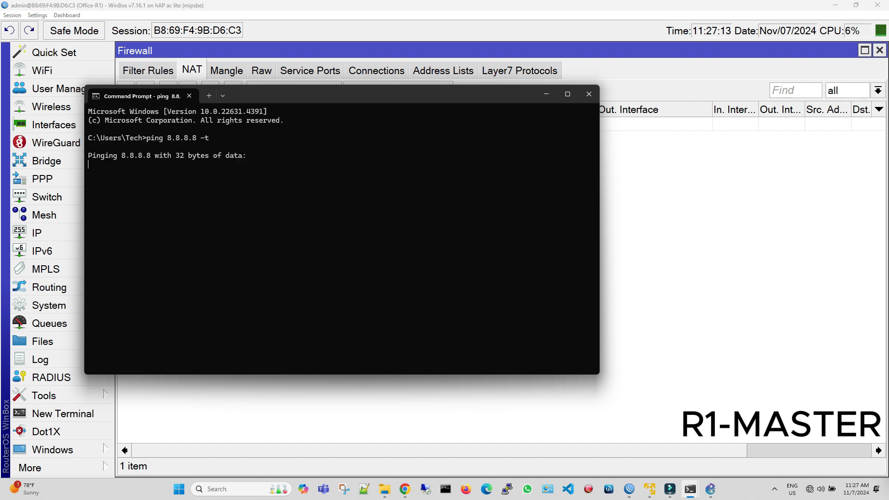
# Switch to Control Panel and go through Network and Sharing Centre to the list of network adapters.
pyautogui.click(222, 489)
pyautogui.write('control')
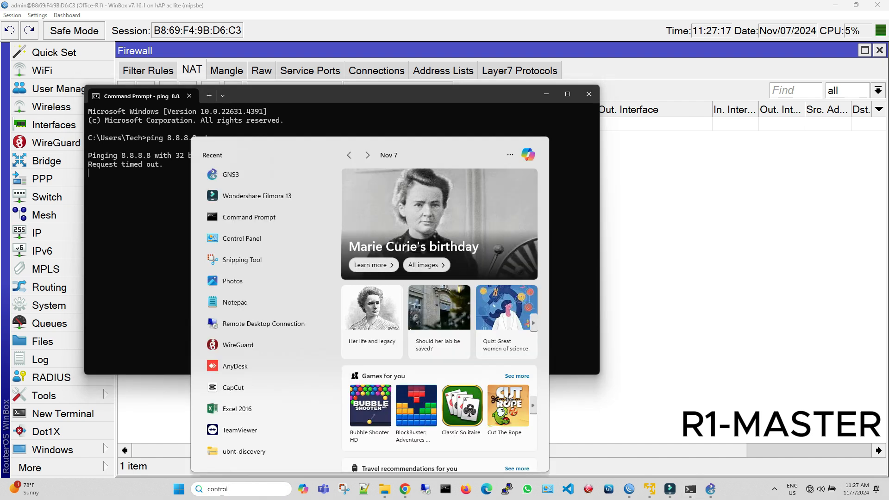
pyautogui.press('Escape')
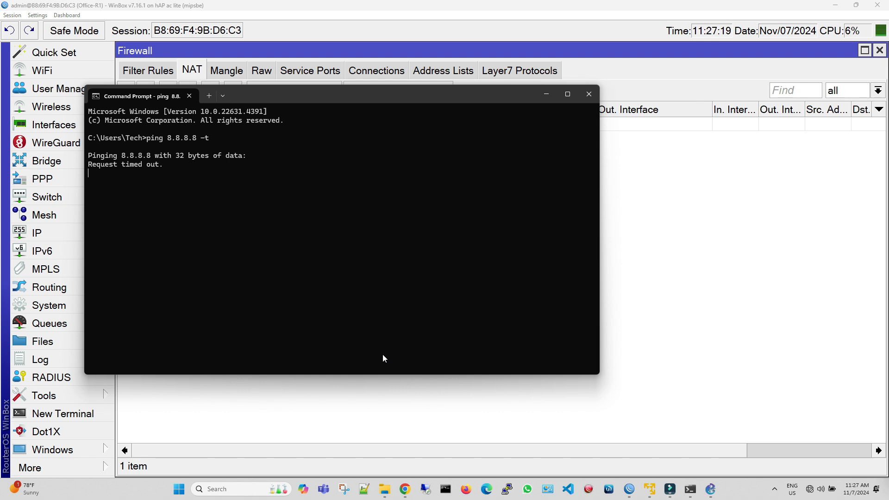
pyautogui.click(383, 278)
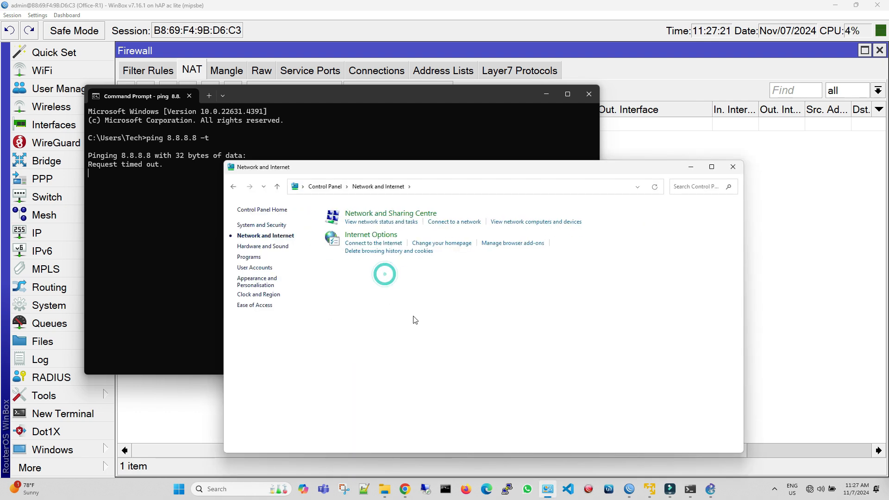
pyautogui.click(391, 213)
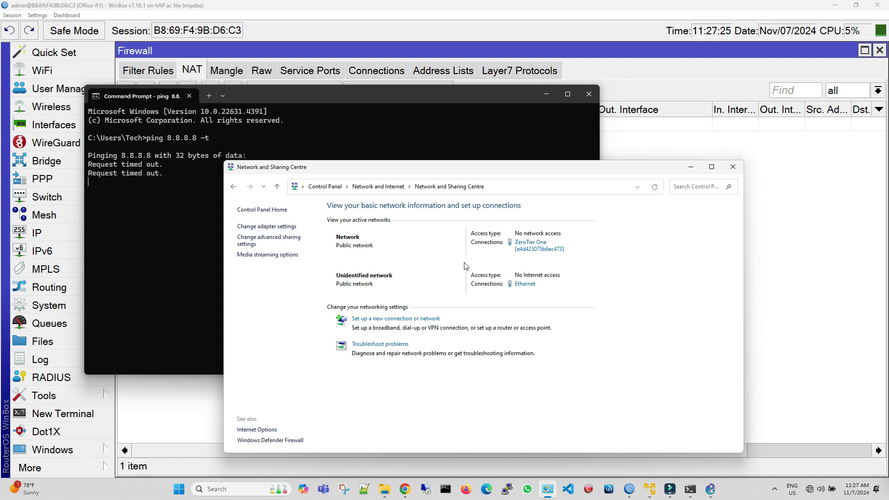
pyautogui.click(273, 226)
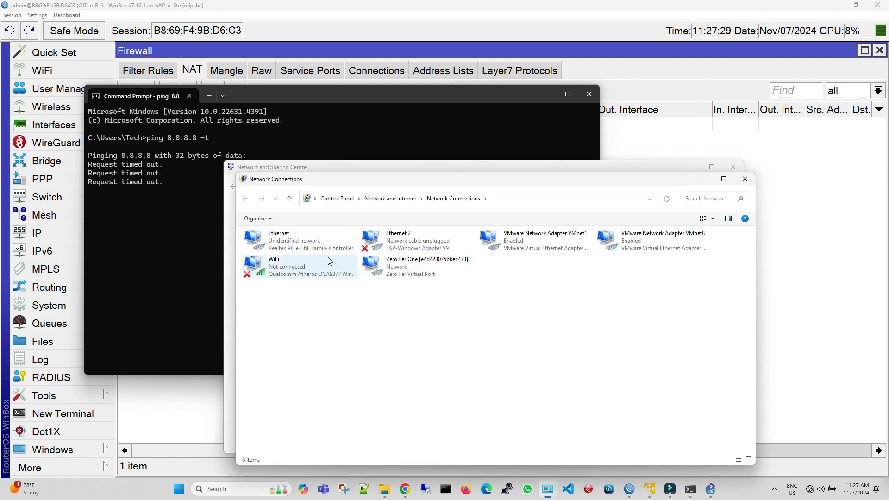
# Disable the Ethernet (Realtek PCIe GbE) adapter and enable it again to renew its connection.
pyautogui.click(327, 242)
pyautogui.rightClick(325, 239)
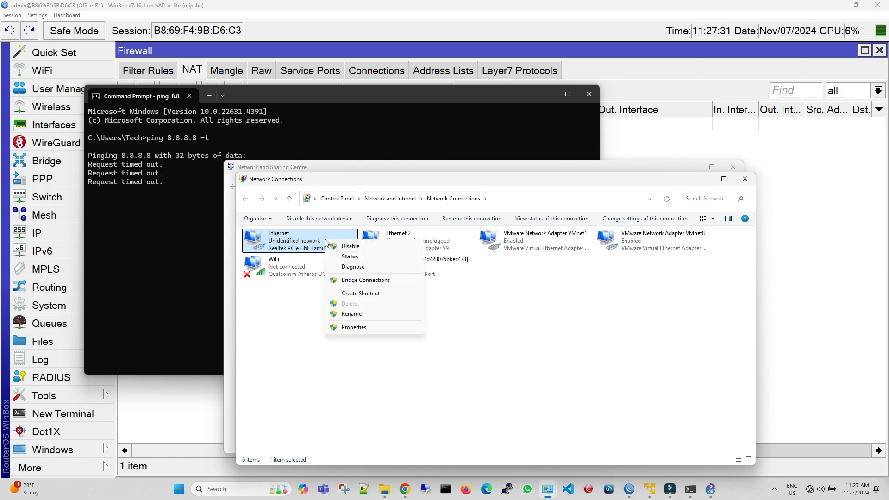
pyautogui.click(350, 246)
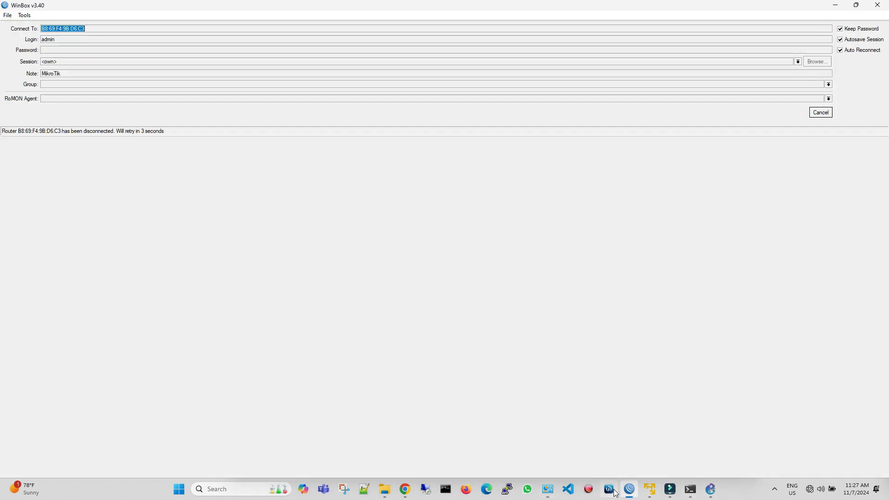
pyautogui.click(545, 491)
pyautogui.click(545, 490)
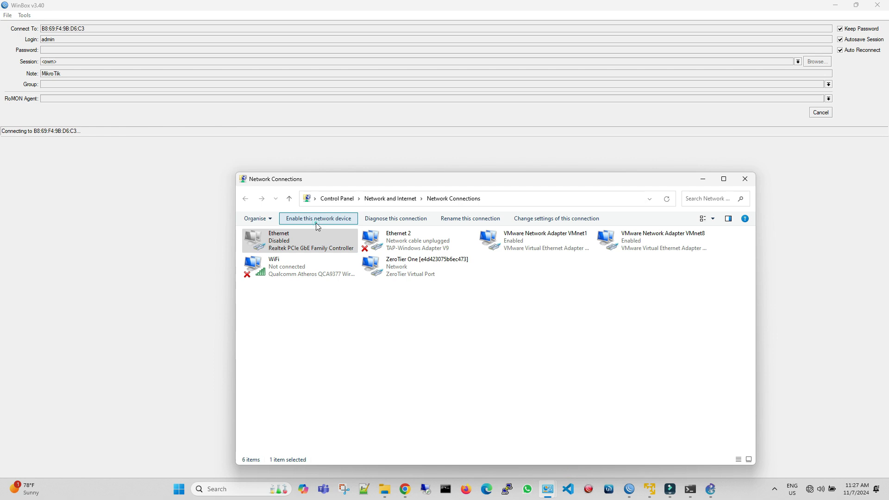
pyautogui.click(316, 218)
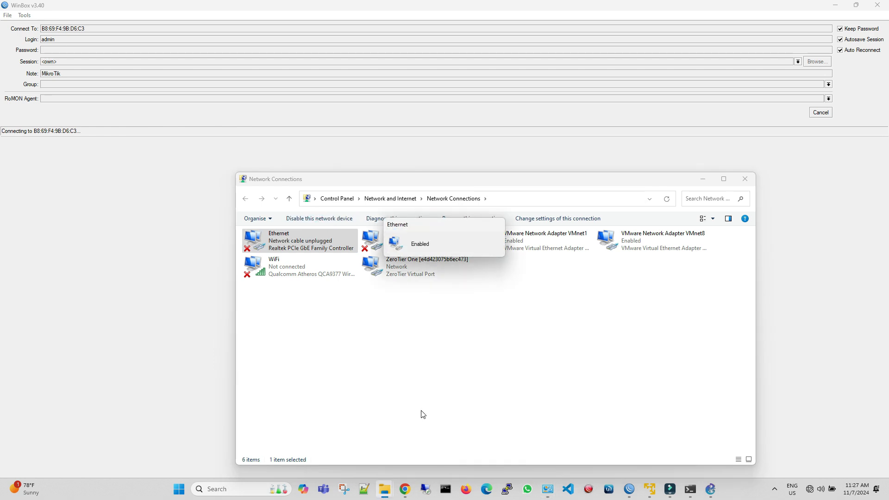
# Return to Command Prompt, check the replies of the running ping to 8.8.8.8, and minimise its window.
pyautogui.moveTo(690, 489)
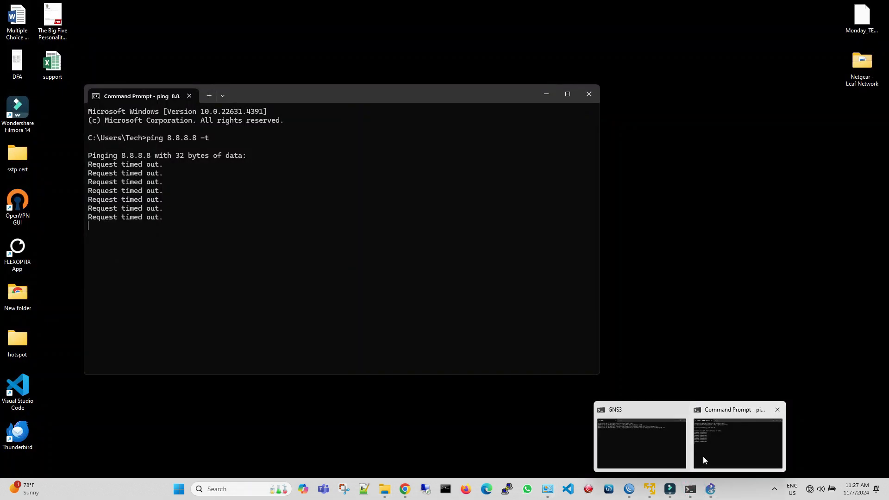
pyautogui.click(702, 457)
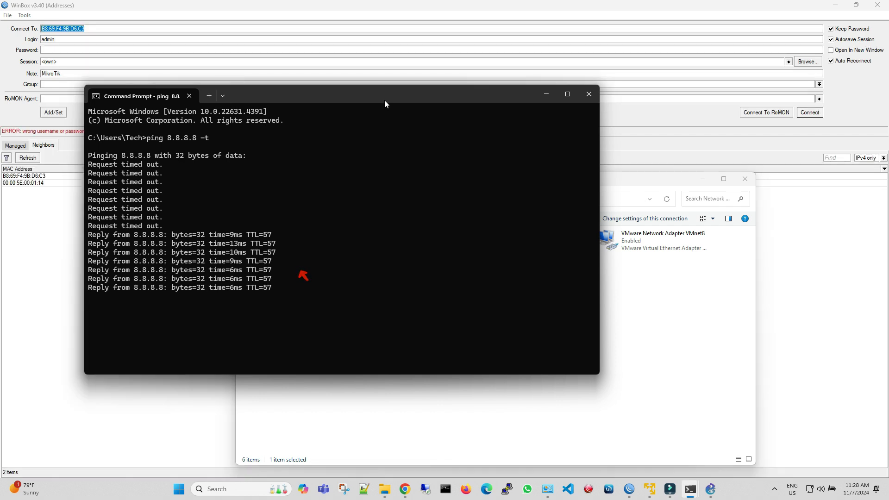
pyautogui.click(543, 100)
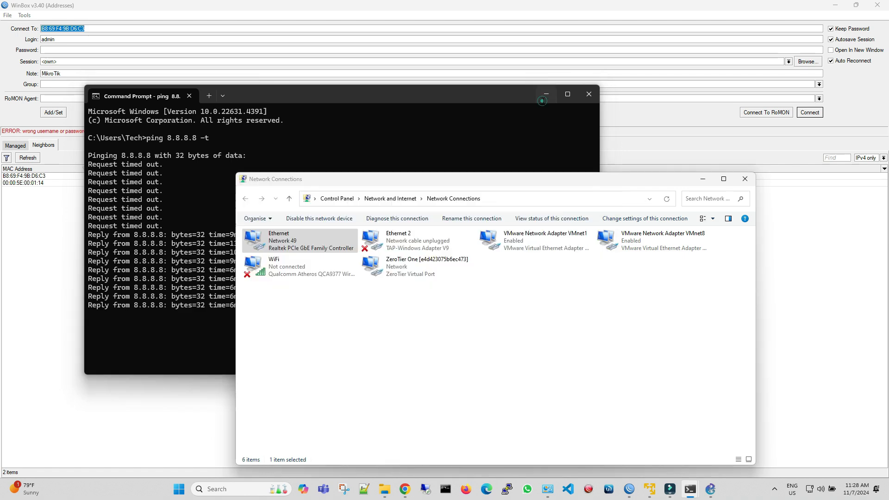
# Examine the connection details in the Ethernet adapter's status.
pyautogui.rightClick(318, 234)
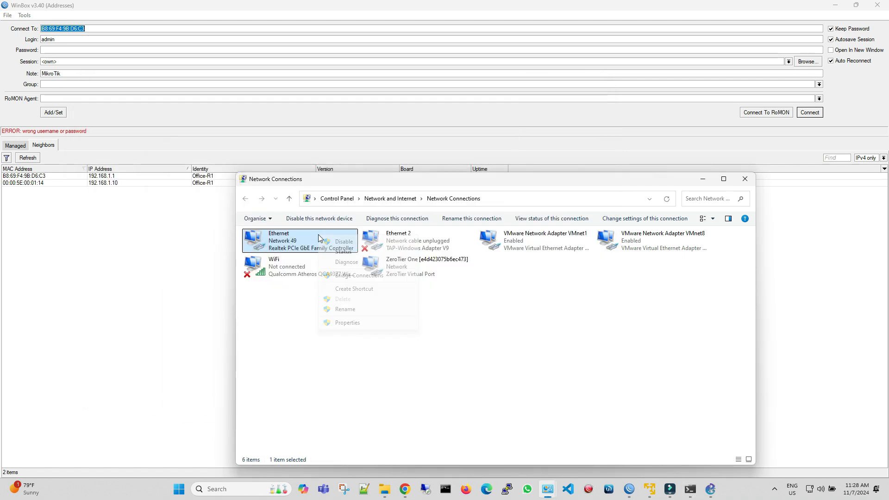
pyautogui.click(336, 253)
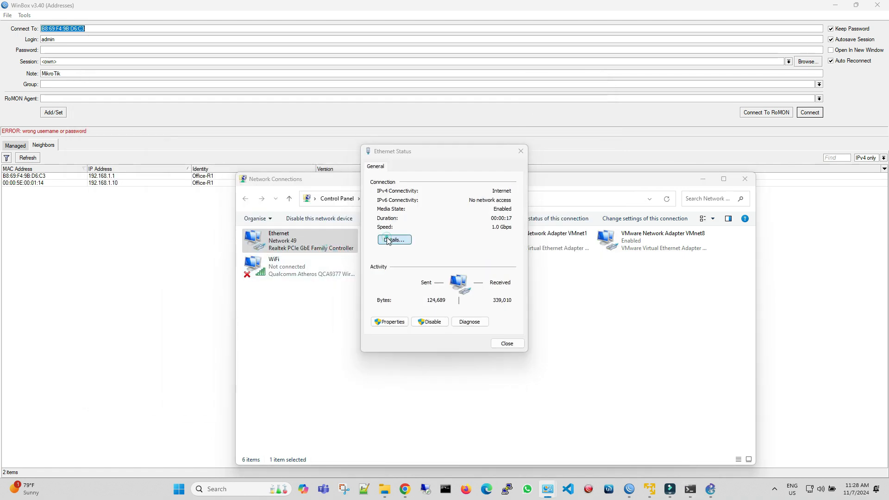
pyautogui.click(393, 240)
pyautogui.click(464, 264)
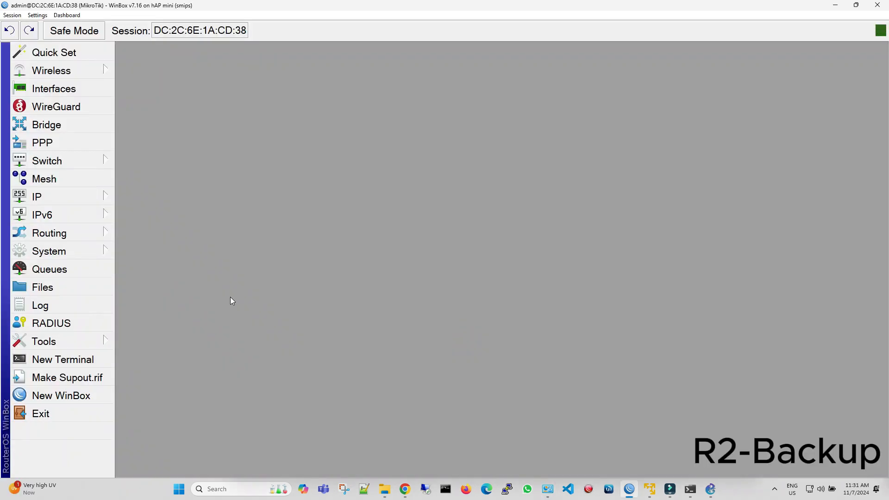
# Set the backup router's system identity to Office-R2-Backup.
pyautogui.click(85, 254)
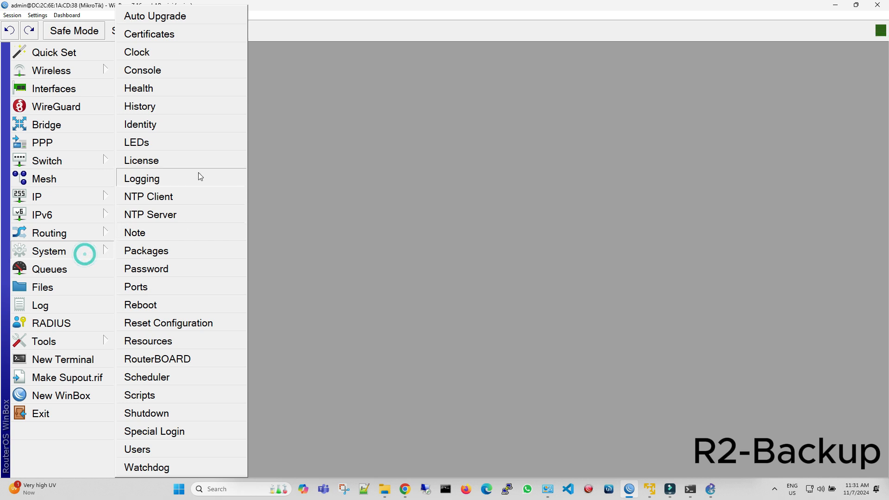
pyautogui.click(189, 125)
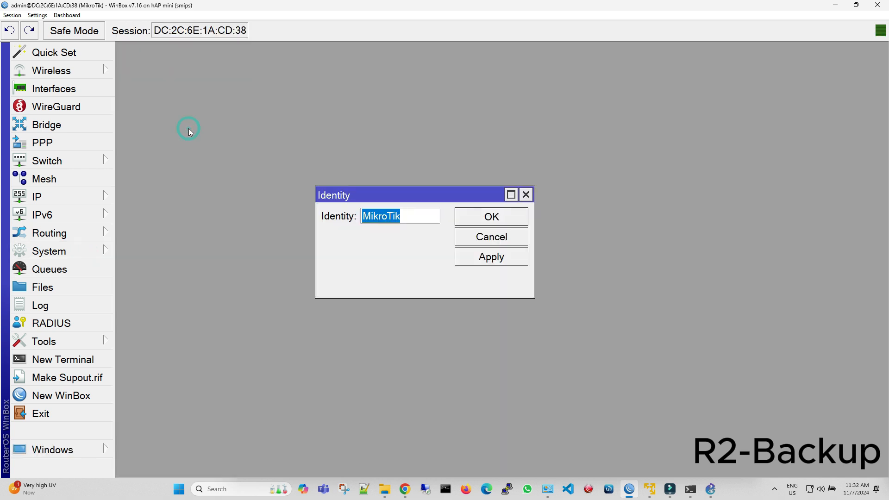
pyautogui.press('BackSpace')
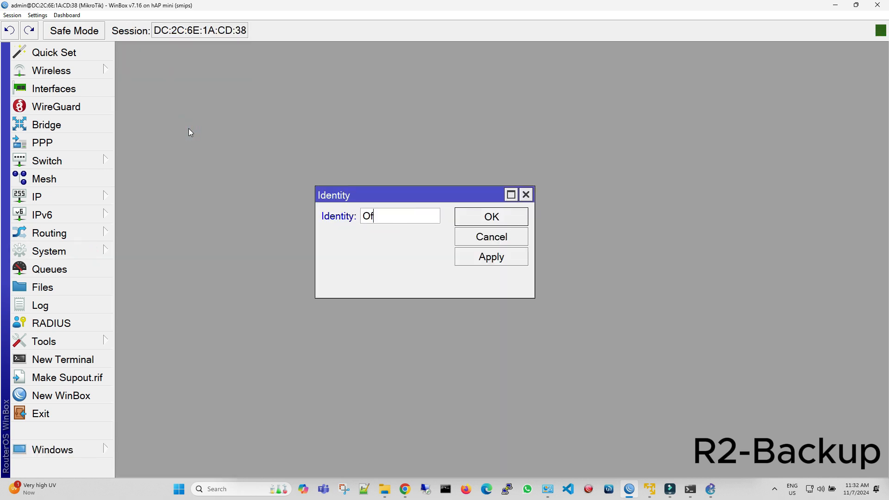
pyautogui.write('Office-R2-Ba')
pyautogui.write('ckup')
pyautogui.click(503, 263)
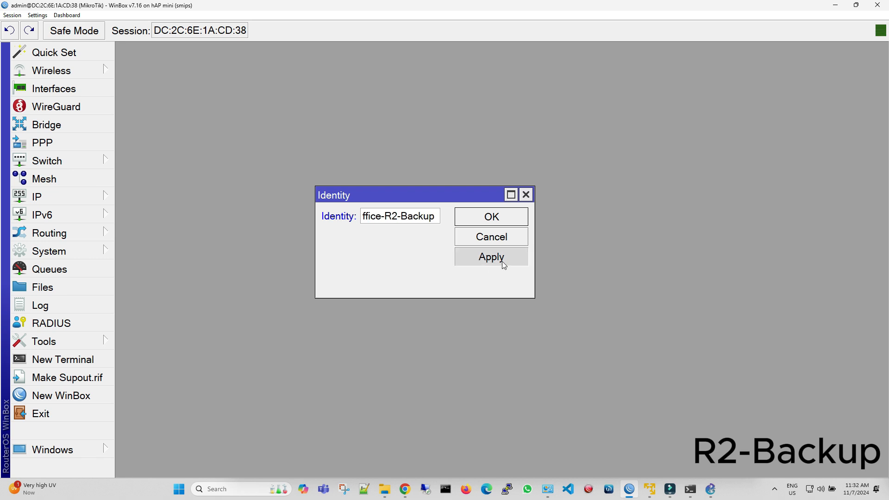
pyautogui.click(506, 221)
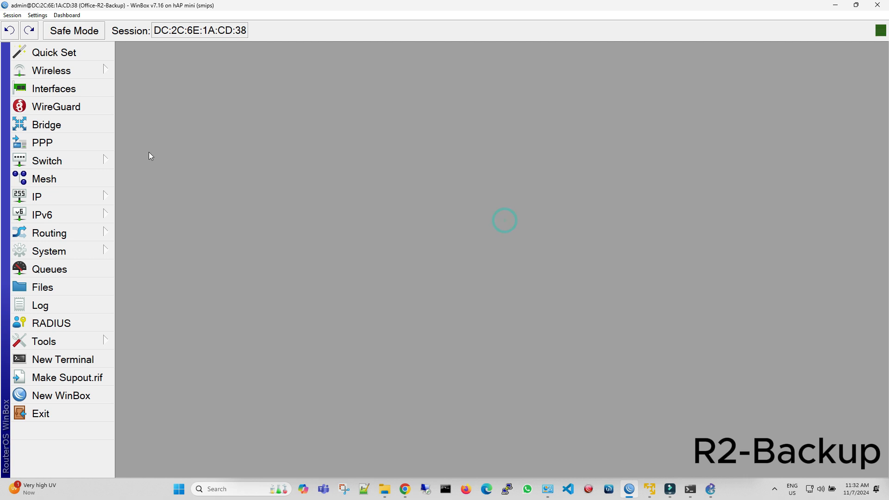
# Run a ping to 8.8.8.8 from the backup router, then stop it and close the ping tool.
pyautogui.click(72, 336)
pyautogui.click(159, 270)
pyautogui.write('8.8.8.8')
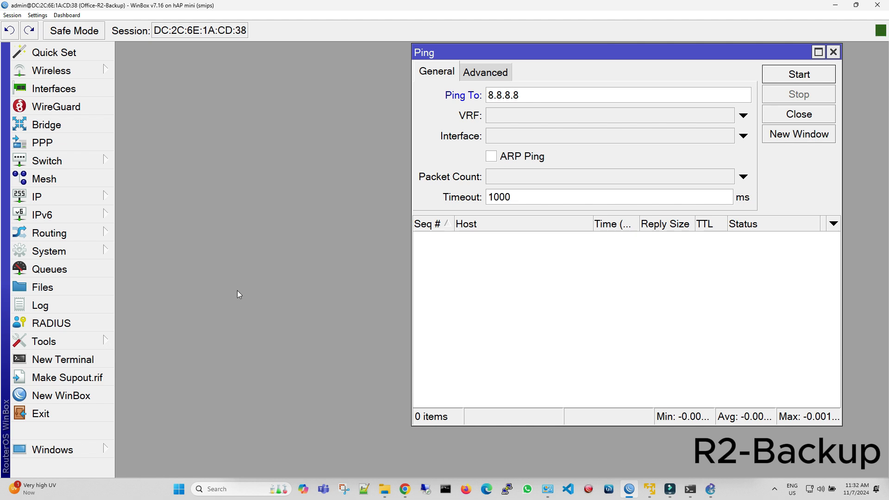
pyautogui.press('Return')
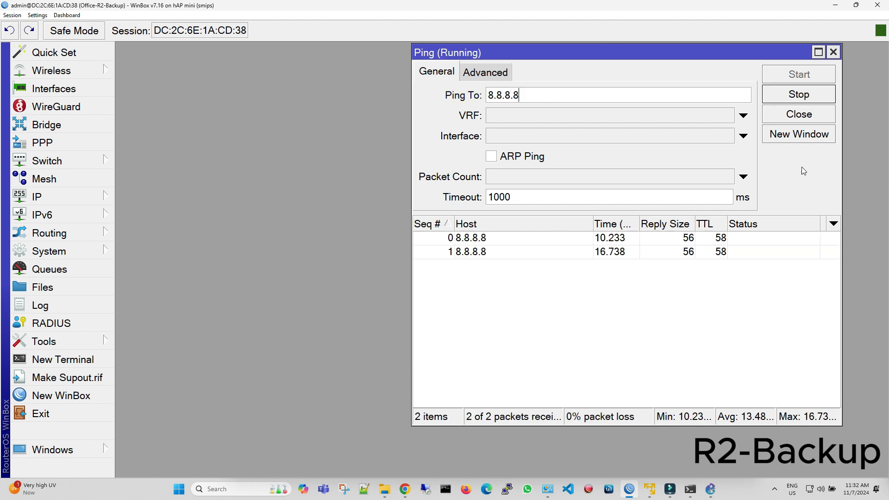
pyautogui.click(821, 95)
pyautogui.click(832, 52)
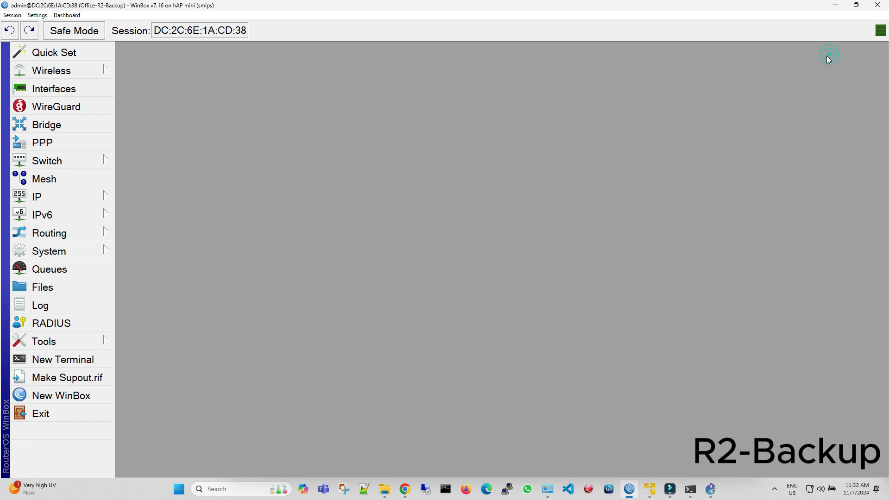
# Add the comment "Upstream 2" to the wlan1 interface of the backup router.
pyautogui.click(46, 88)
pyautogui.click(286, 111)
pyautogui.click(287, 111)
pyautogui.click(287, 112)
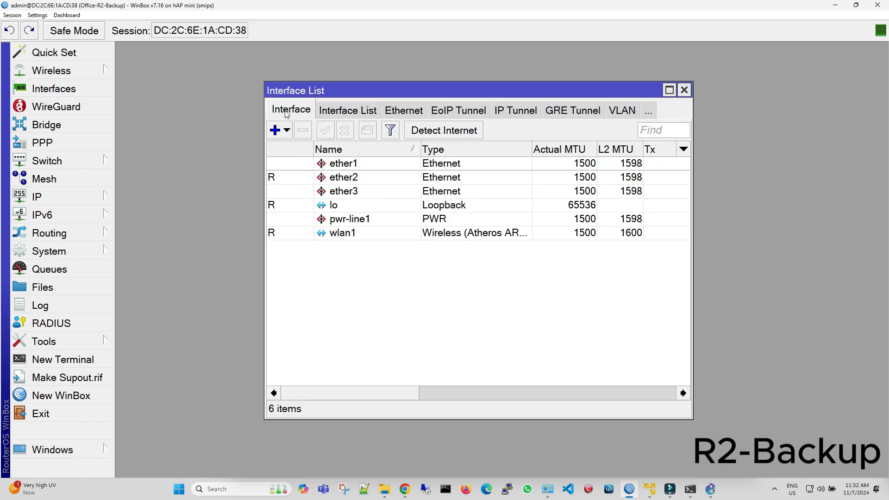
pyautogui.click(352, 234)
pyautogui.click(367, 130)
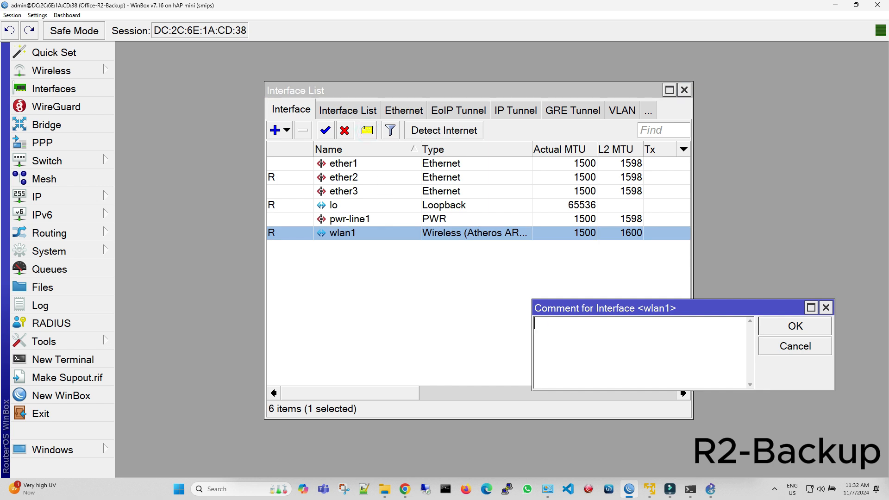
pyautogui.write('Upstream 2')
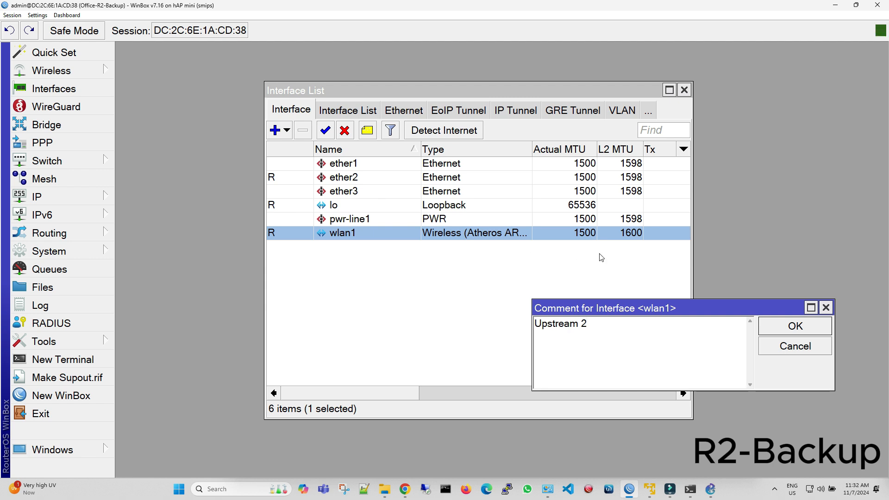
pyautogui.click(795, 326)
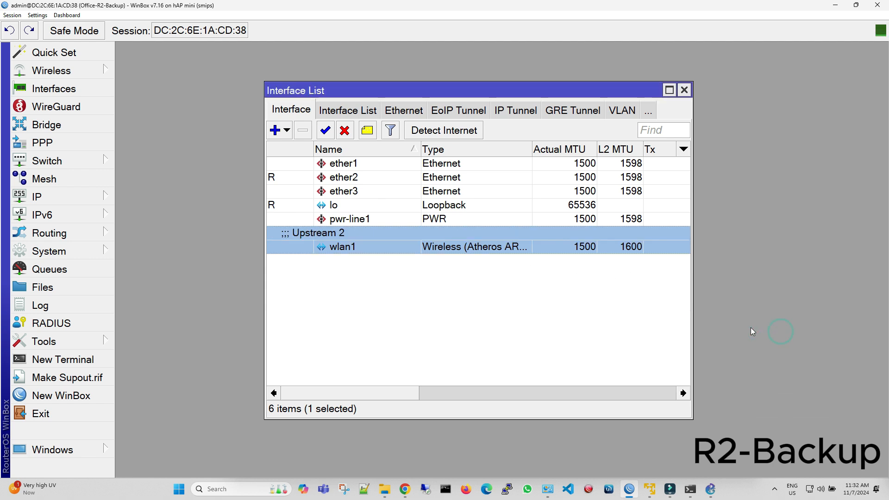
# Add the comment "LAN to Switch" to the ether2 interface.
pyautogui.click(384, 178)
pyautogui.click(367, 131)
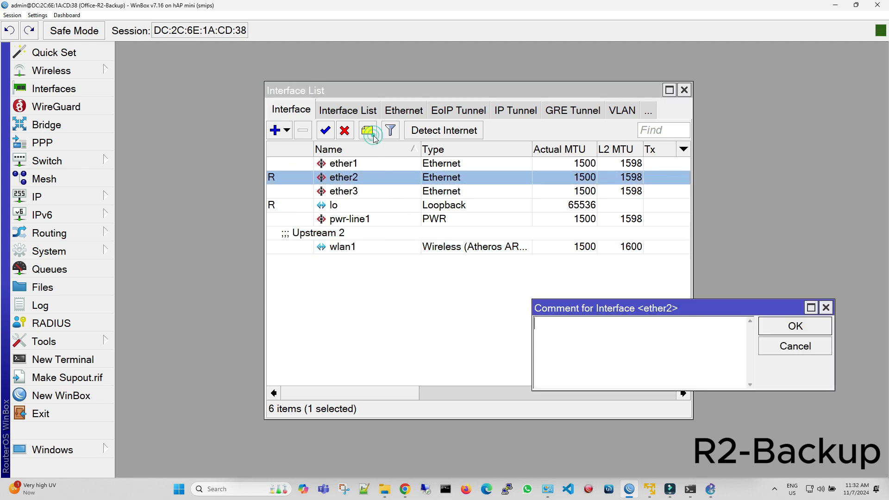
pyautogui.write('LAN')
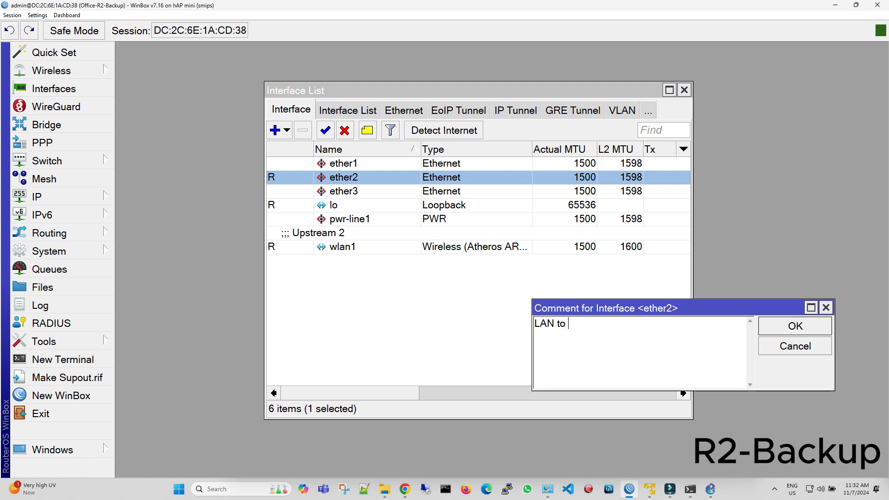
pyautogui.write('to Switch')
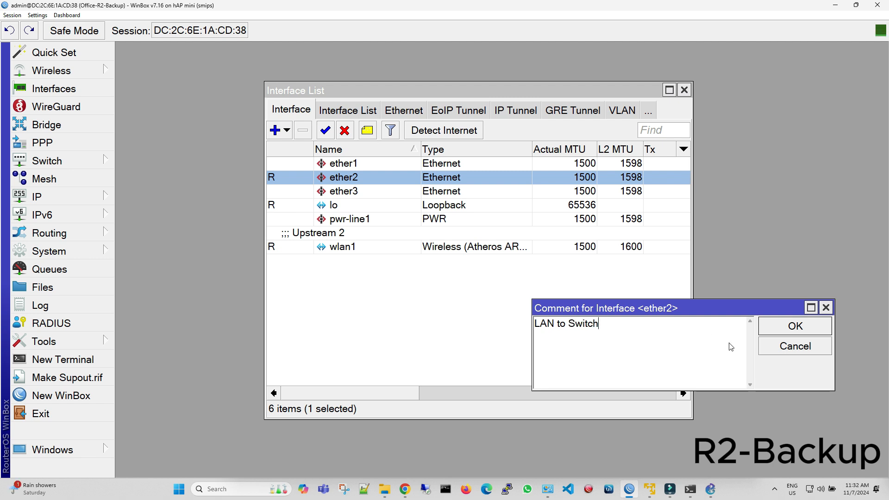
pyautogui.click(778, 329)
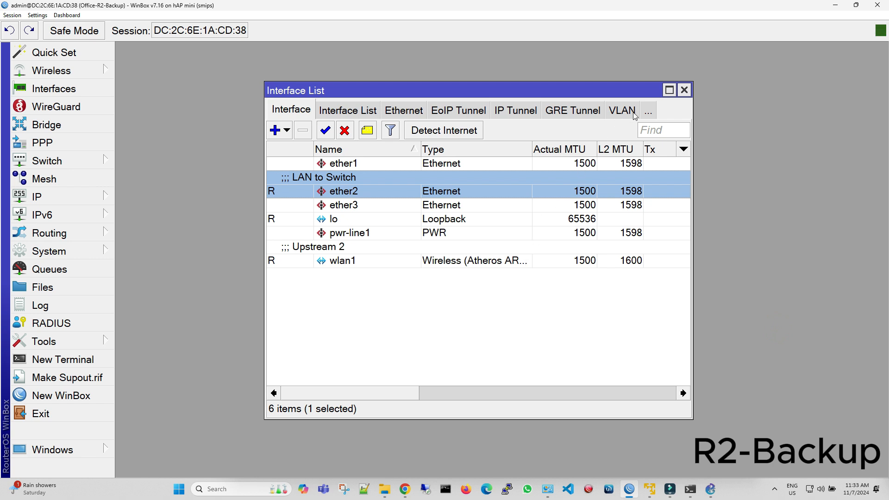
# Start a new VRRP interface on the backup router, and consult the GNS3 topology diagram for its planned VRRP parameters before returning to WinBox.
pyautogui.click(647, 111)
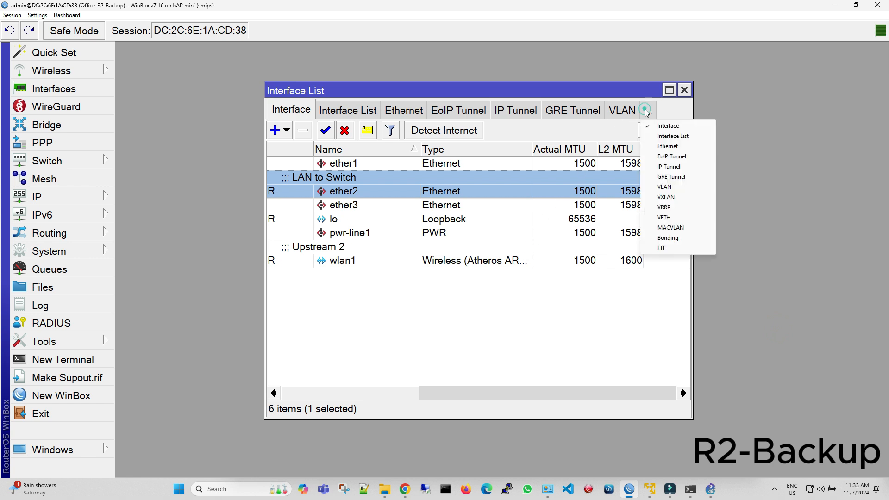
pyautogui.click(667, 207)
pyautogui.click(275, 130)
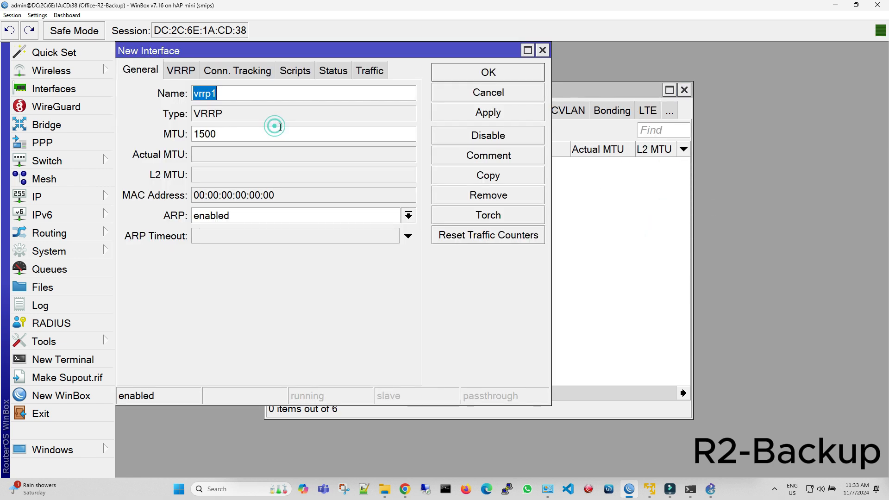
pyautogui.moveTo(304, 50); pyautogui.dragTo(452, 107)
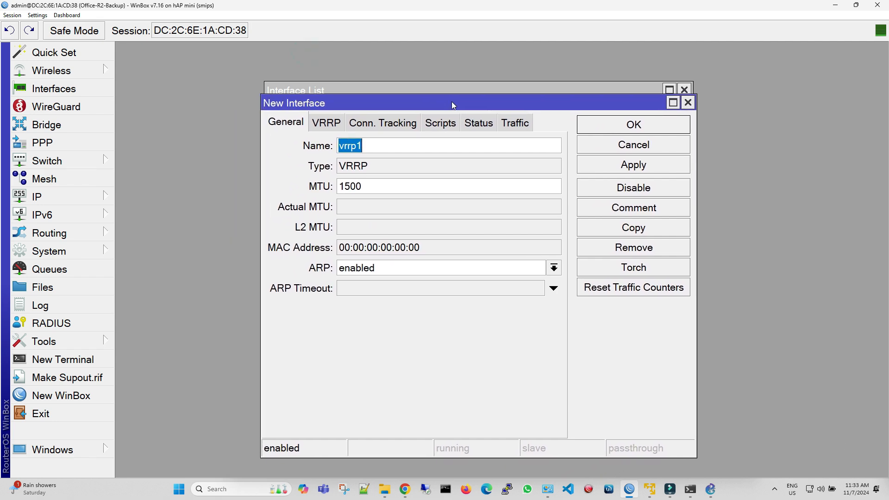
pyautogui.click(711, 489)
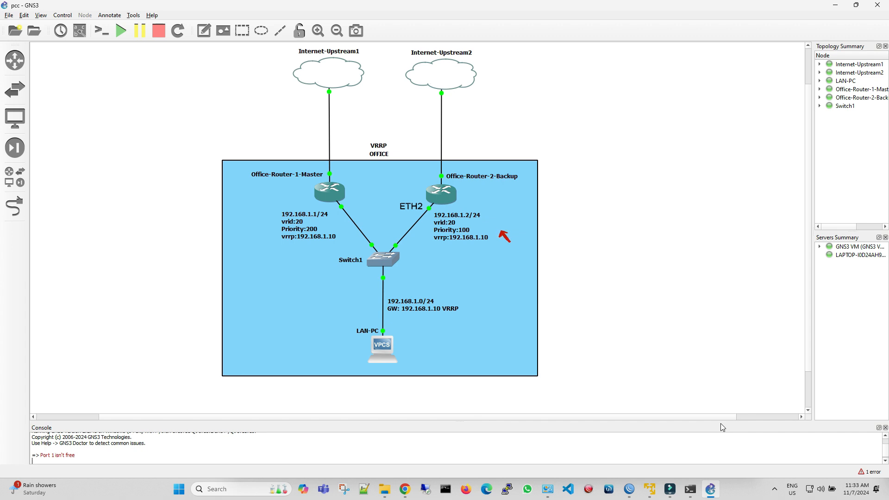
pyautogui.click(636, 490)
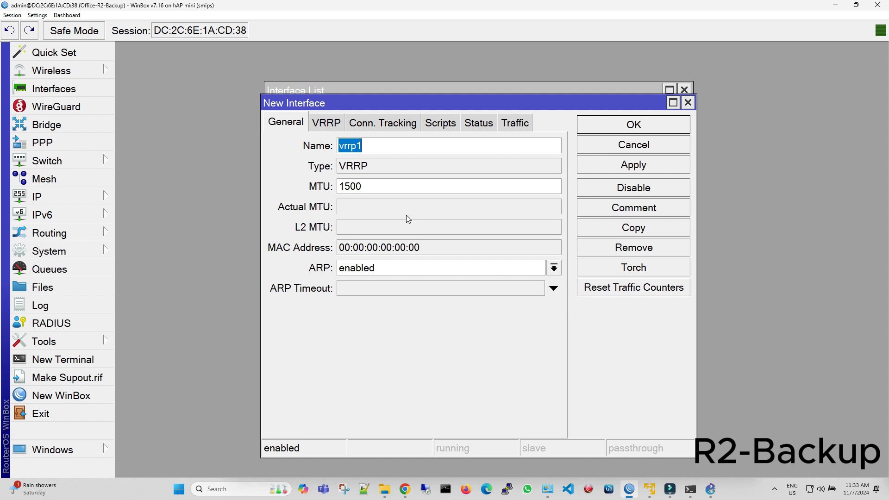
# Bind the new VRRP interface to ether2 with VRID 20, keep priority 100, and save it.
pyautogui.click(327, 122)
pyautogui.click(398, 147)
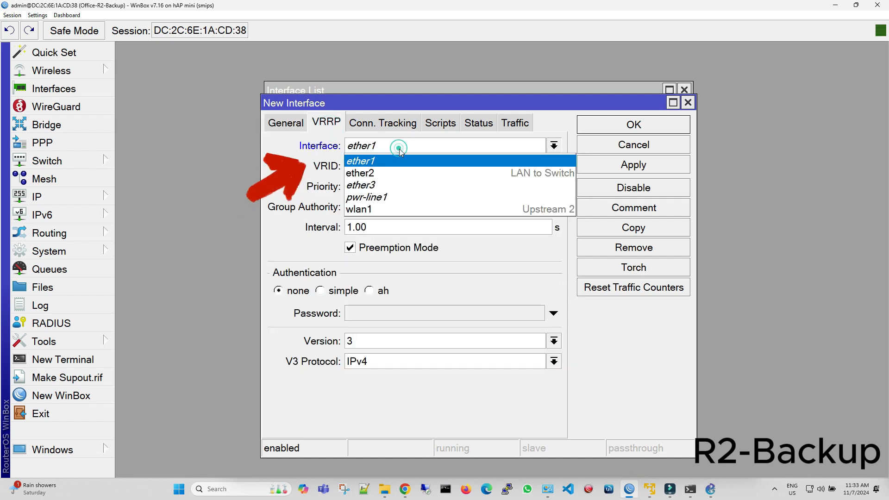
pyautogui.click(401, 172)
pyautogui.doubleClick(399, 171)
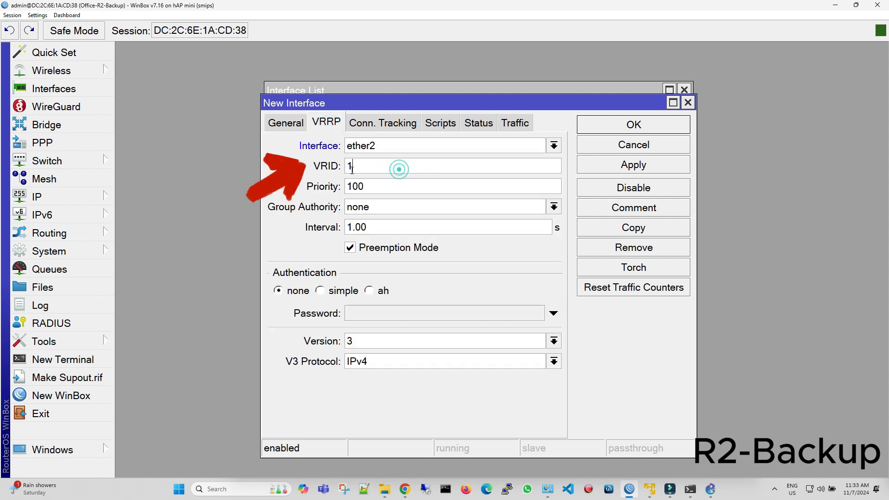
pyautogui.write('20')
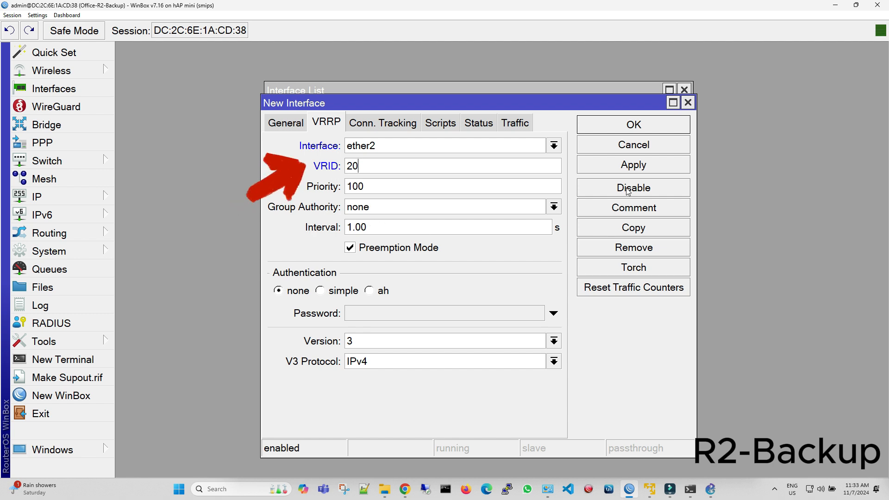
pyautogui.click(633, 172)
pyautogui.click(633, 124)
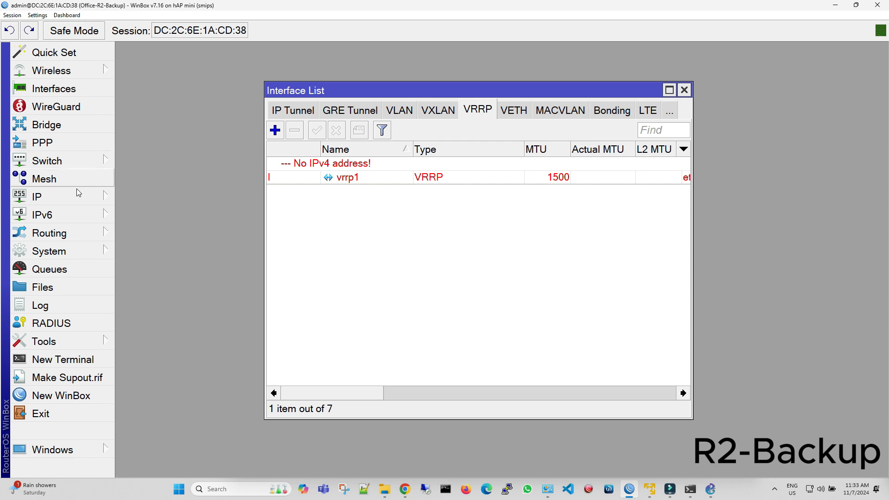
# Add the IP address 192.168.1.2/24 to the ether2 interface of the backup router.
pyautogui.moveTo(303, 90); pyautogui.dragTo(159, 53)
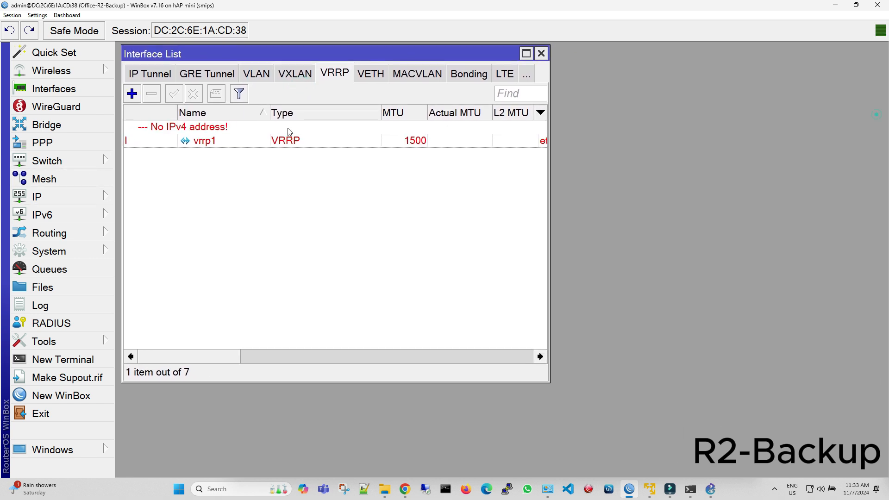
pyautogui.click(61, 199)
pyautogui.click(147, 34)
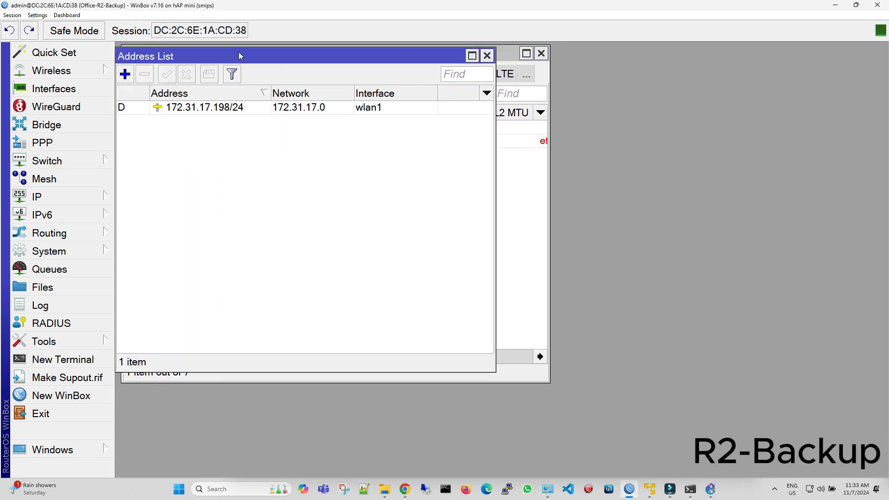
pyautogui.moveTo(241, 53); pyautogui.dragTo(246, 158)
pyautogui.click(133, 180)
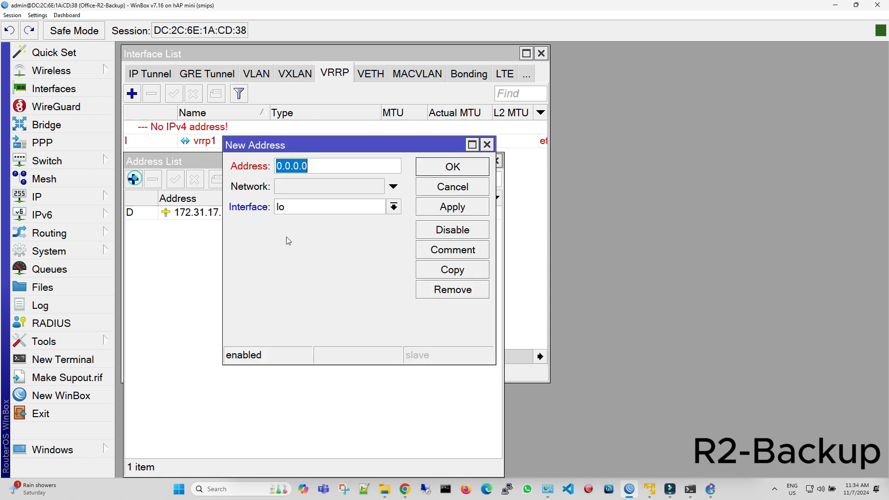
pyautogui.click(296, 209)
pyautogui.press('Escape')
pyautogui.click(301, 237)
pyautogui.moveTo(323, 168); pyautogui.dragTo(258, 166)
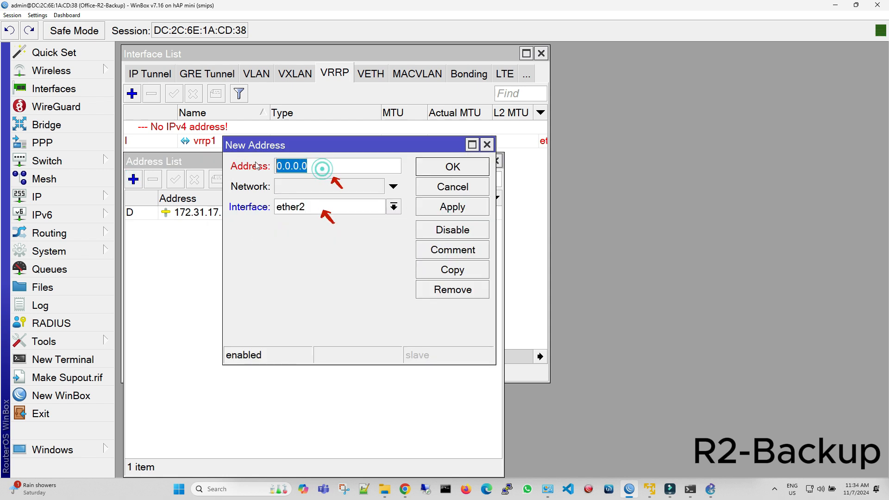
pyautogui.write('192.168.1')
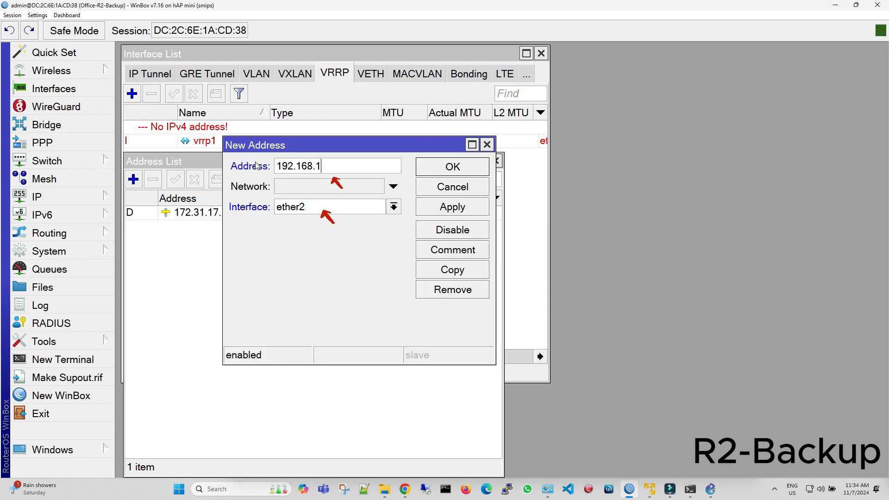
pyautogui.write('.2/24')
pyautogui.click(450, 208)
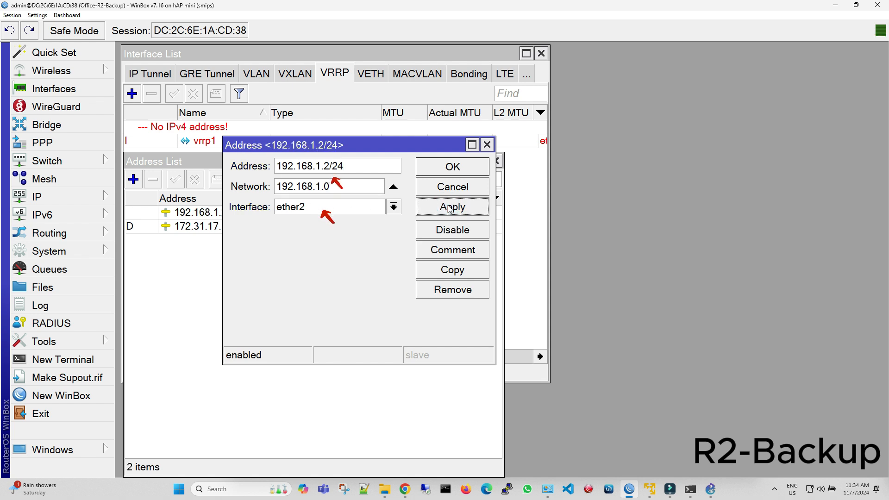
pyautogui.click(452, 167)
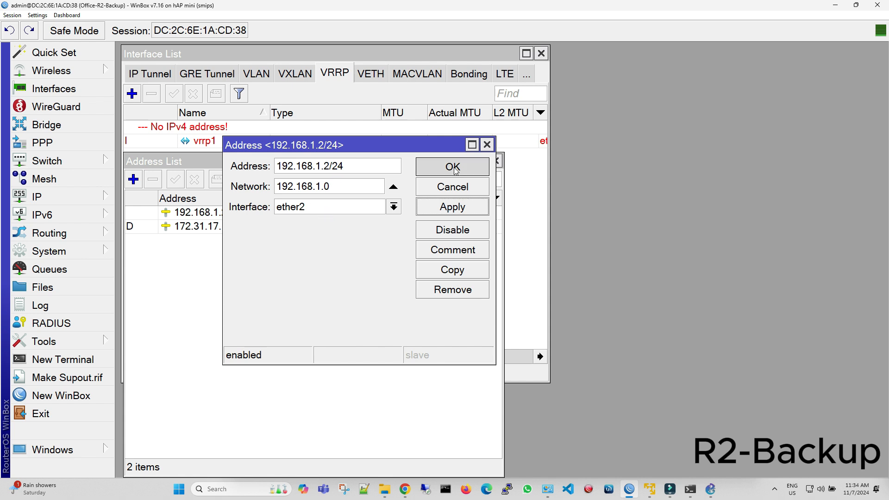
# Add the virtual IP address 192.168.1.10/32 to the vrrp1 interface.
pyautogui.click(134, 179)
pyautogui.click(336, 208)
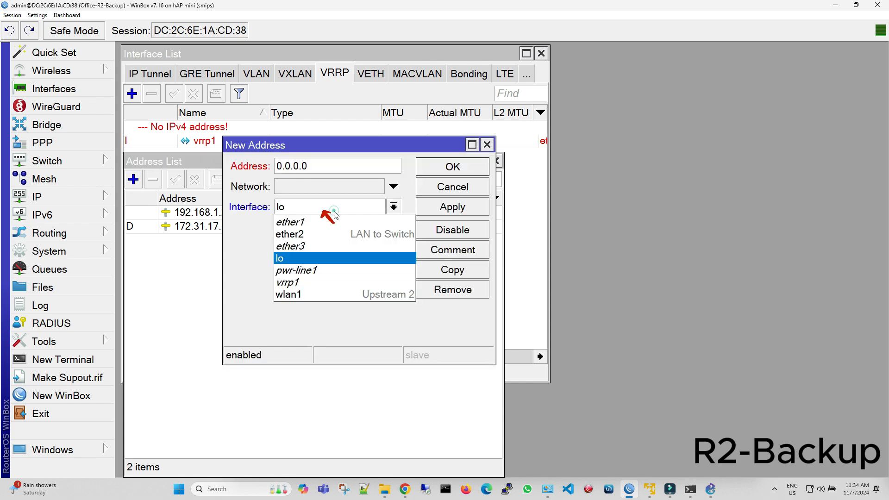
pyautogui.click(331, 289)
pyautogui.click(305, 168)
pyautogui.doubleClick(327, 170)
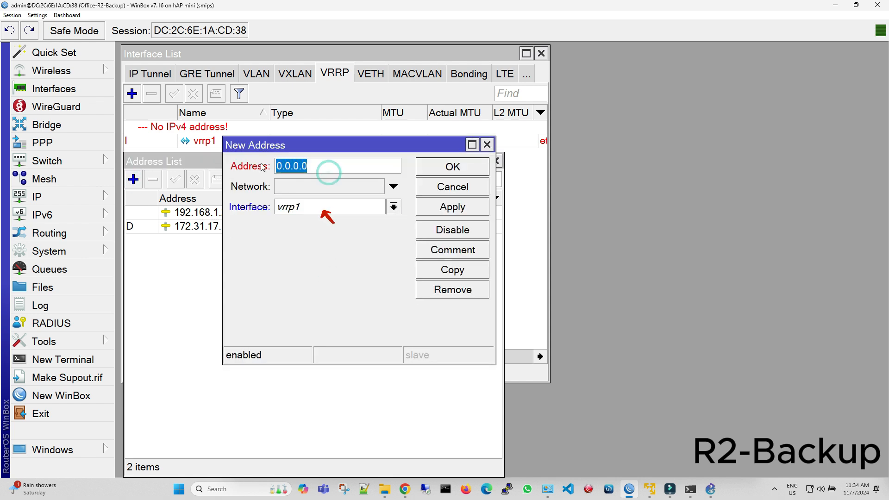
pyautogui.write('192.168.1.')
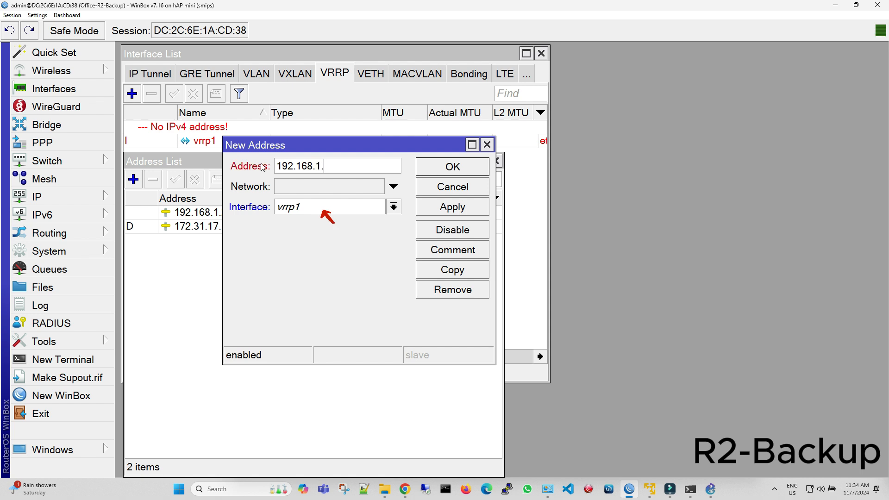
pyautogui.write('10/32')
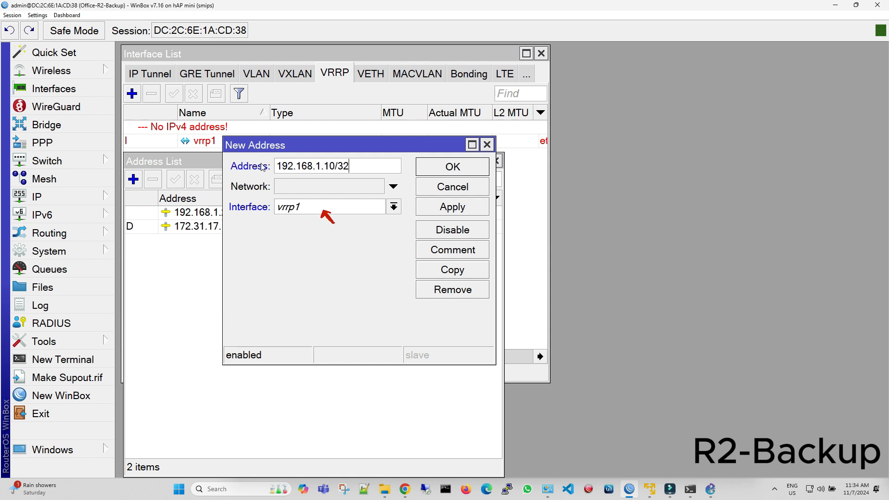
pyautogui.click(446, 212)
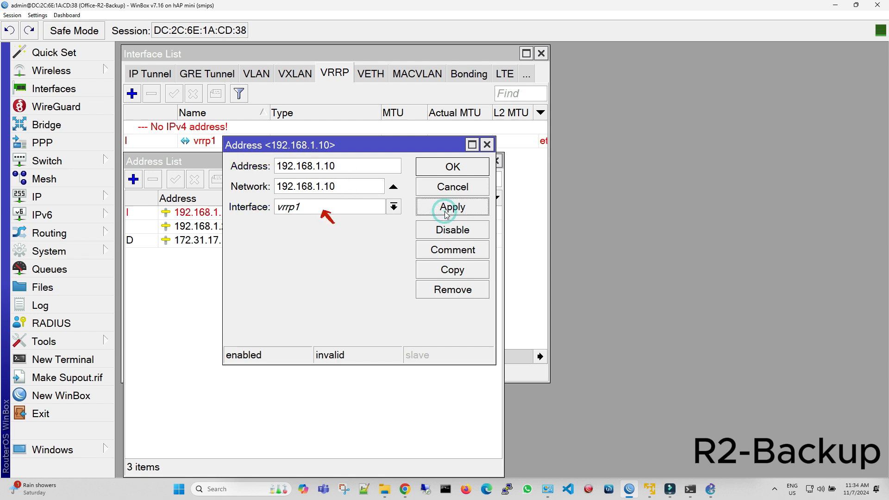
pyautogui.click(453, 167)
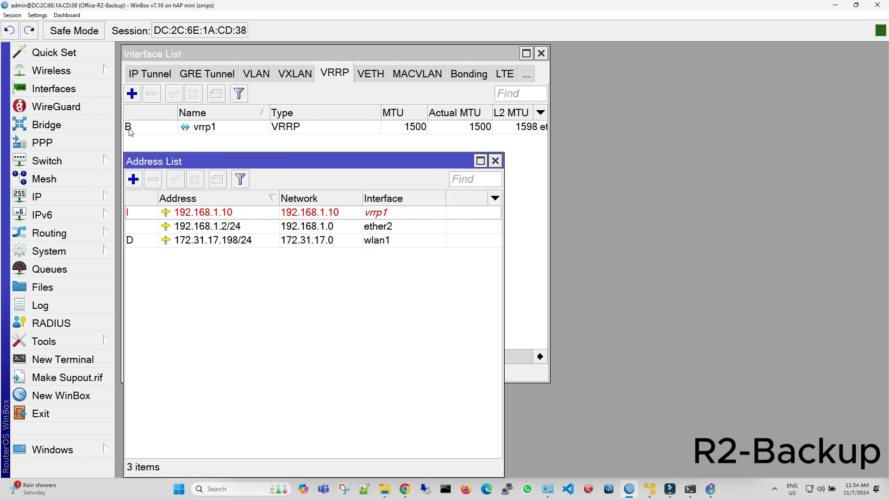
pyautogui.moveTo(130, 132)
# Start the DHCP server setup on the backup router with vrrp1 as the server interface.
pyautogui.click(60, 189)
pyautogui.click(186, 107)
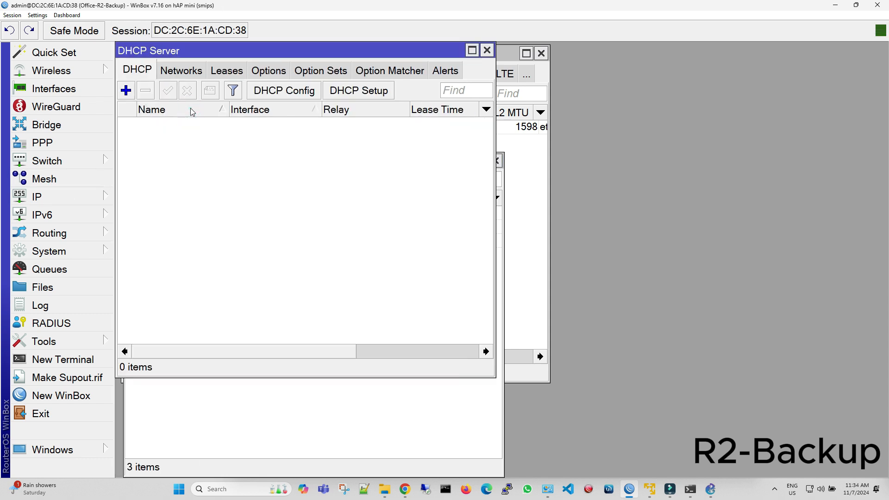
pyautogui.click(376, 92)
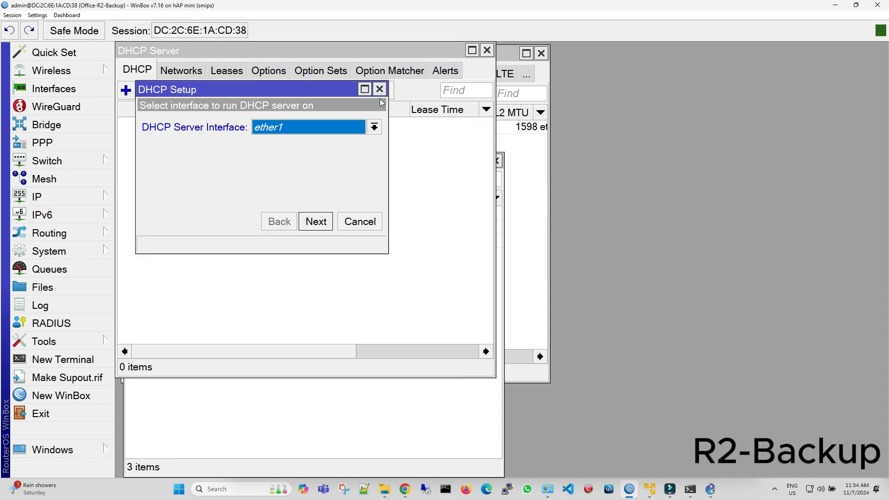
pyautogui.click(368, 127)
pyautogui.click(350, 189)
pyautogui.click(330, 222)
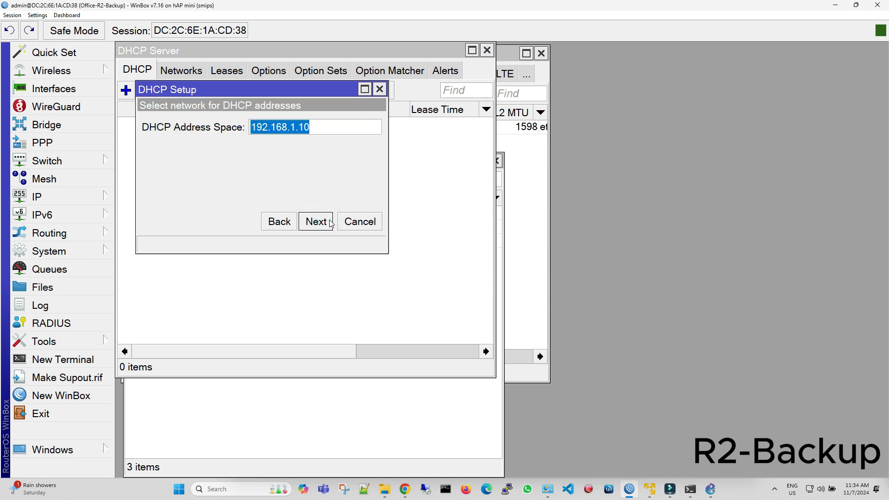
# Set the DHCP address space to 192.168.1.0/24 and continue to the gateway setting.
pyautogui.click(312, 125)
pyautogui.press('BackSpace')
pyautogui.press('BackSpace')
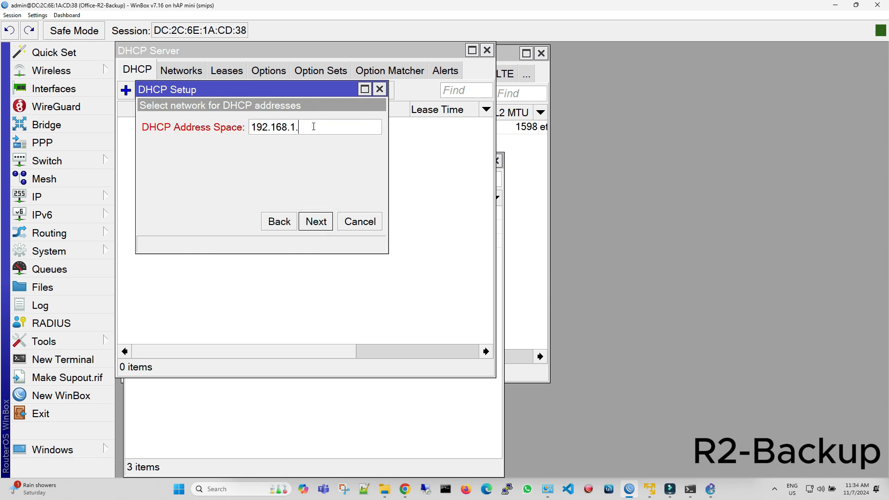
pyautogui.write('0/24')
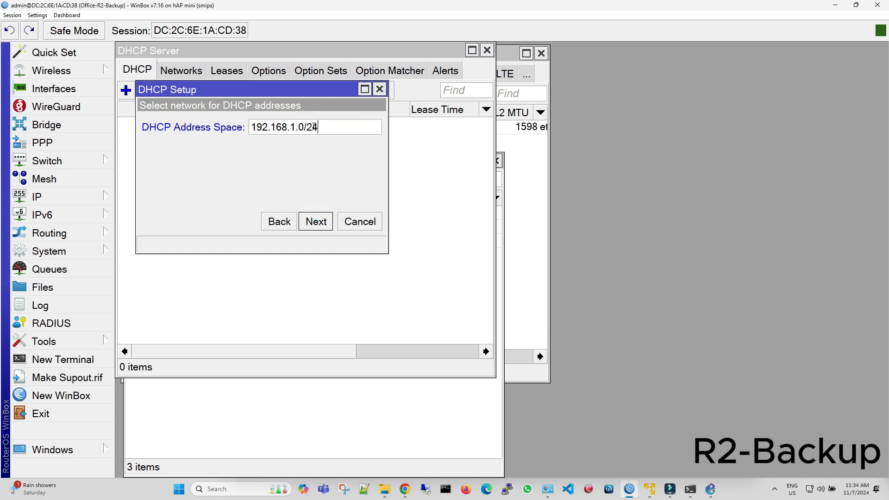
pyautogui.click(315, 222)
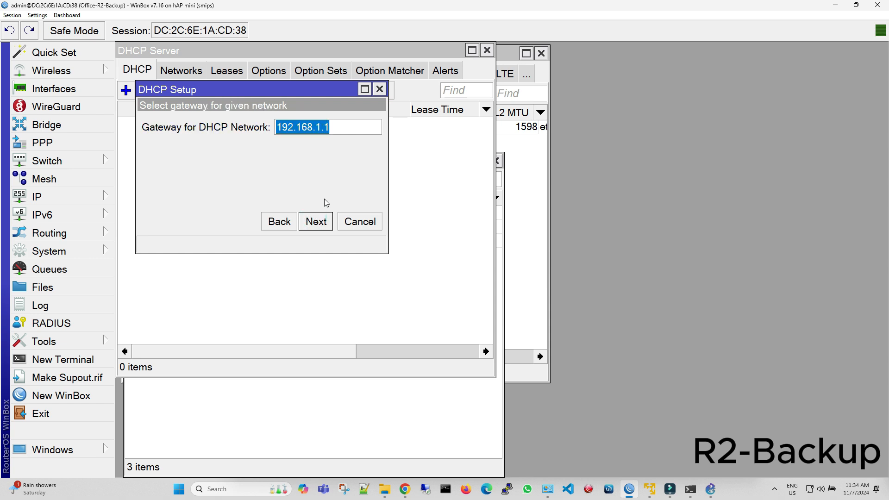
# Set the DHCP network gateway to 192.168.1.10 and leave the DHCP relay empty.
pyautogui.click(333, 129)
pyautogui.write('0')
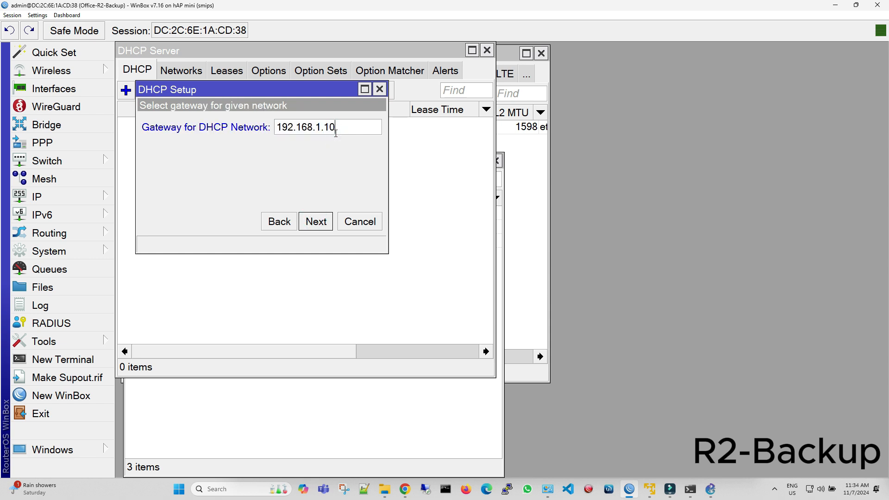
pyautogui.click(317, 221)
pyautogui.click(374, 127)
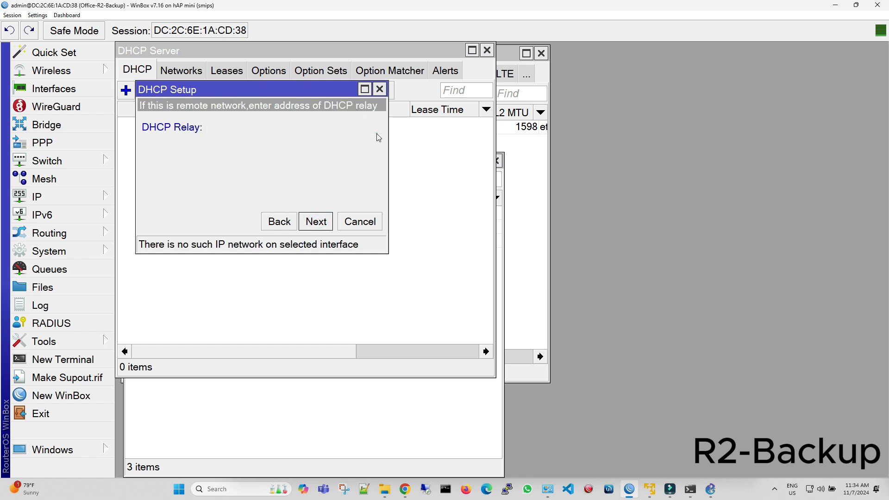
pyautogui.click(317, 220)
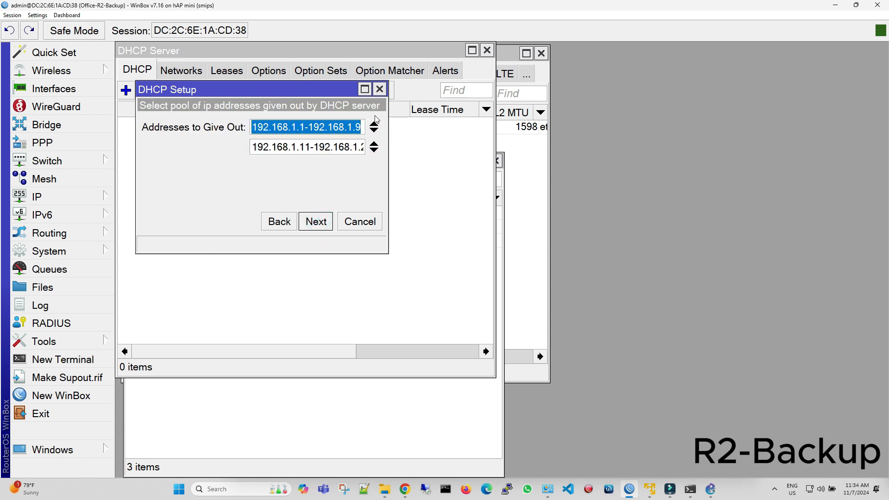
# Finish the DHCP setup with only the pool 192.168.1.11-192.168.1.254 and DNS servers 8.8.8.8 and 8.8.4.4, keeping the suggested lease time.
pyautogui.click(374, 126)
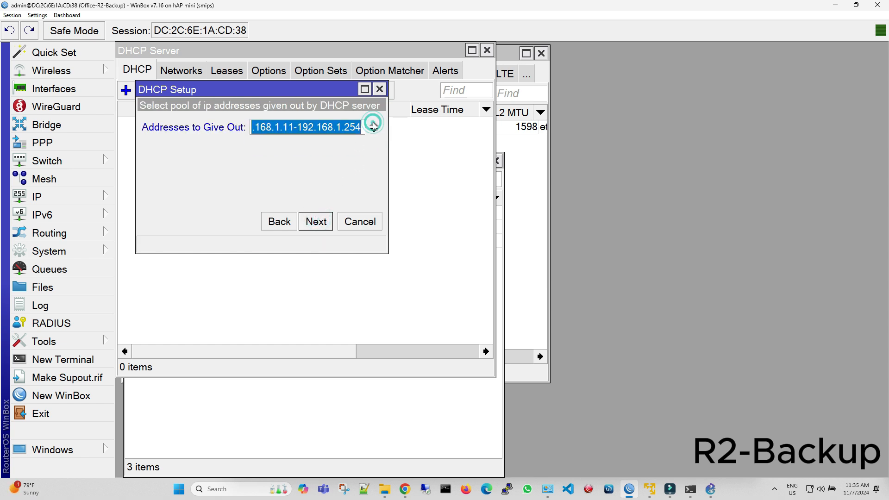
pyautogui.click(316, 222)
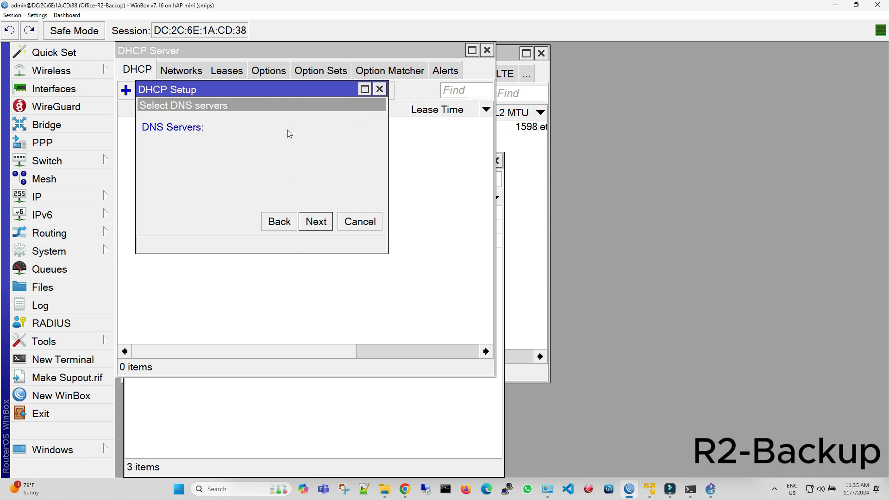
pyautogui.click(288, 132)
pyautogui.write('8')
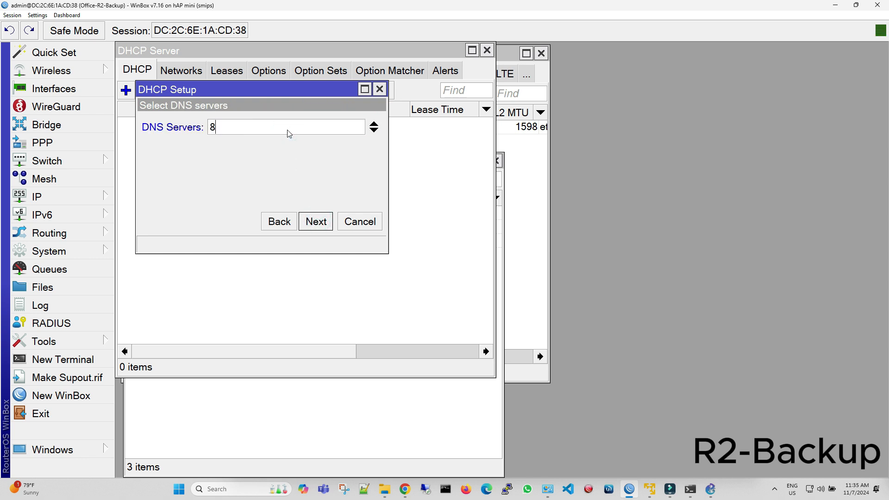
pyautogui.write('.8.8.8')
pyautogui.click(374, 130)
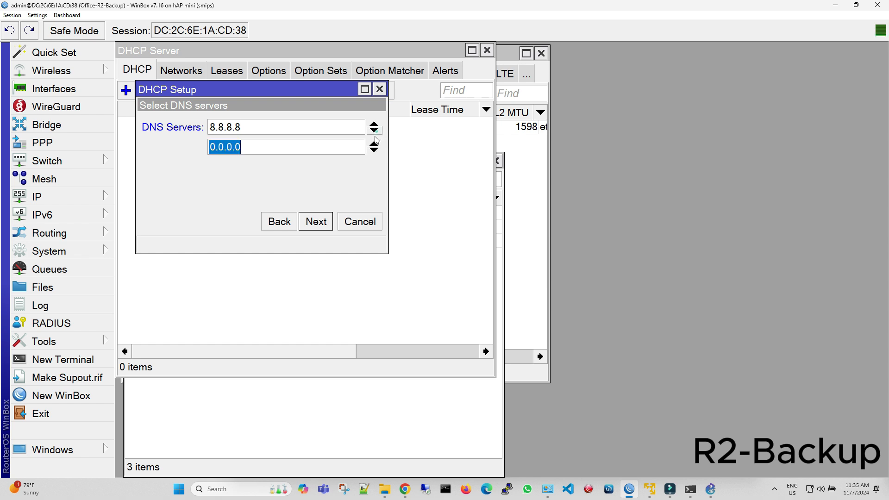
pyautogui.write('8.8.4.4')
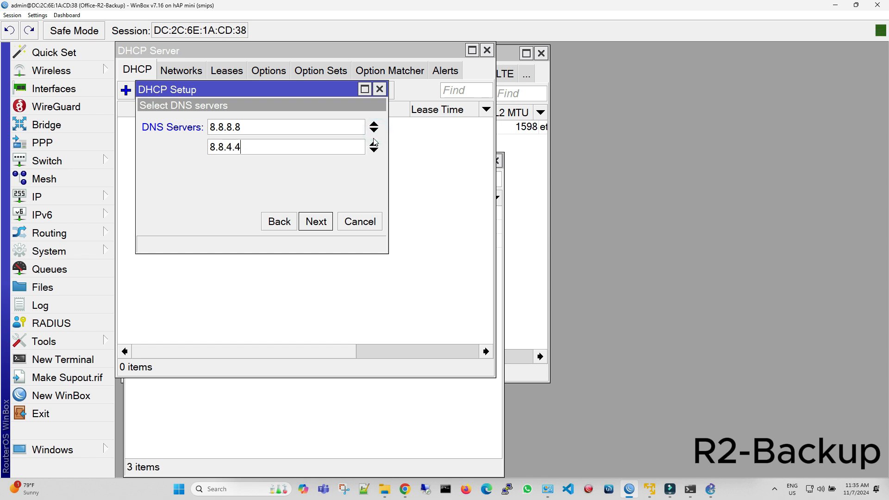
pyautogui.click(319, 221)
pyautogui.click(325, 221)
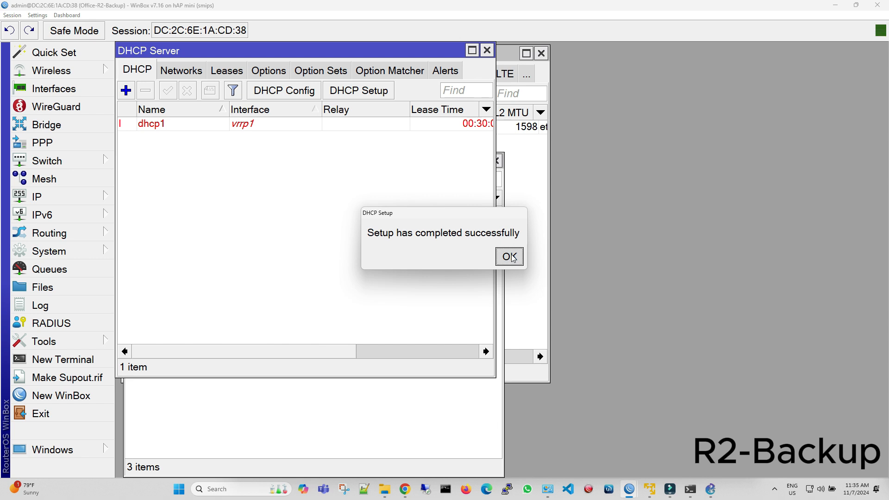
pyautogui.click(510, 256)
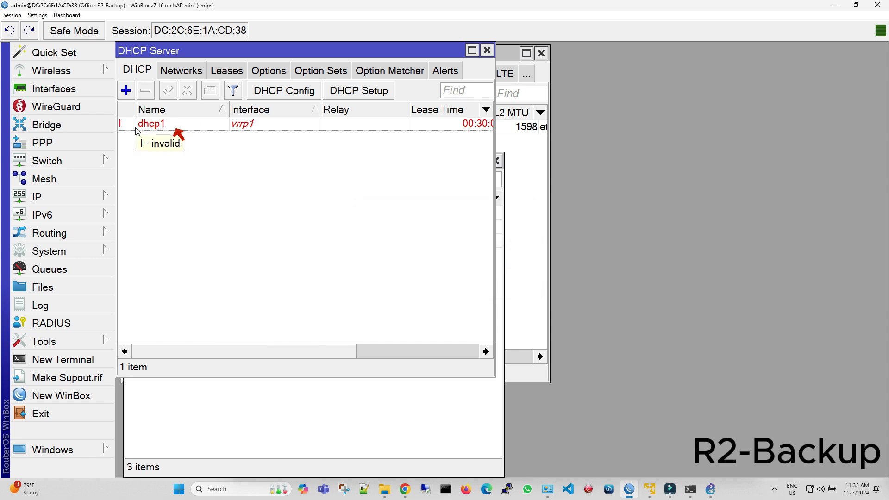
# Start a new firewall NAT rule in the srcnat chain with source address 192.168.1.0/24.
pyautogui.click(69, 196)
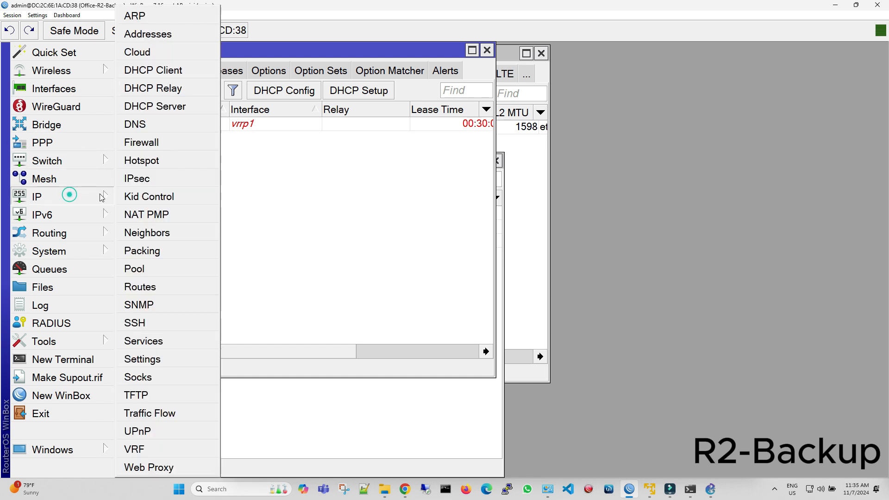
pyautogui.click(165, 146)
pyautogui.click(128, 90)
pyautogui.click(263, 114)
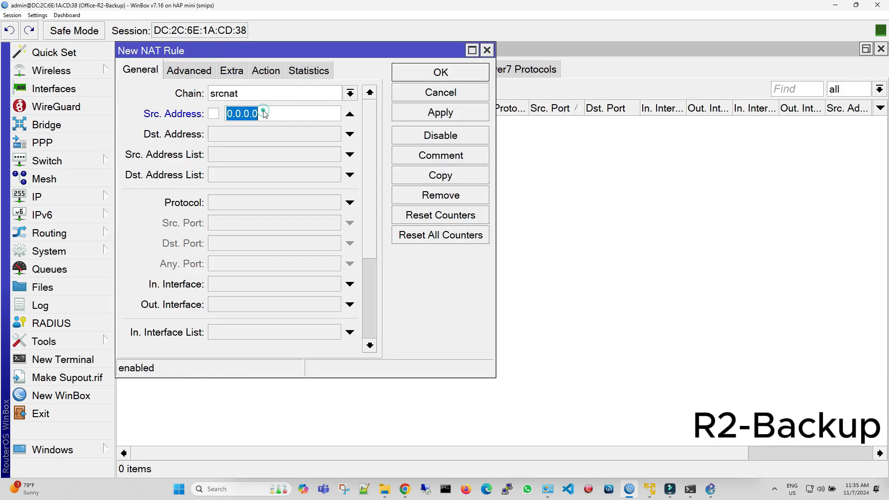
pyautogui.write('192.168.1.0/24')
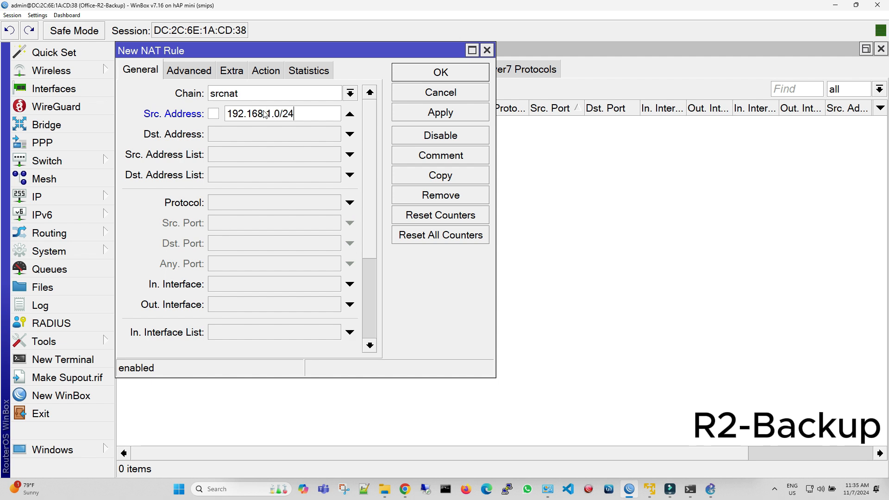
# Set the NAT rule's action to masquerade, save the rule and close the firewall window.
pyautogui.click(265, 74)
pyautogui.click(258, 93)
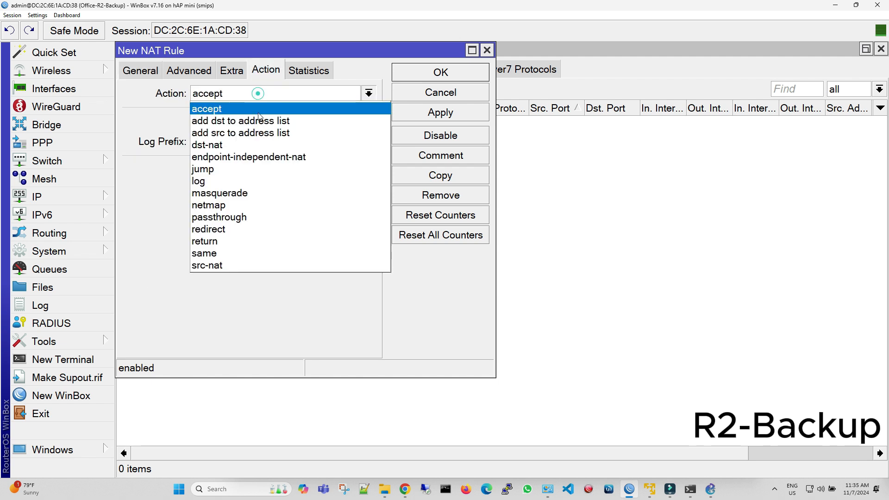
pyautogui.click(260, 187)
pyautogui.click(443, 112)
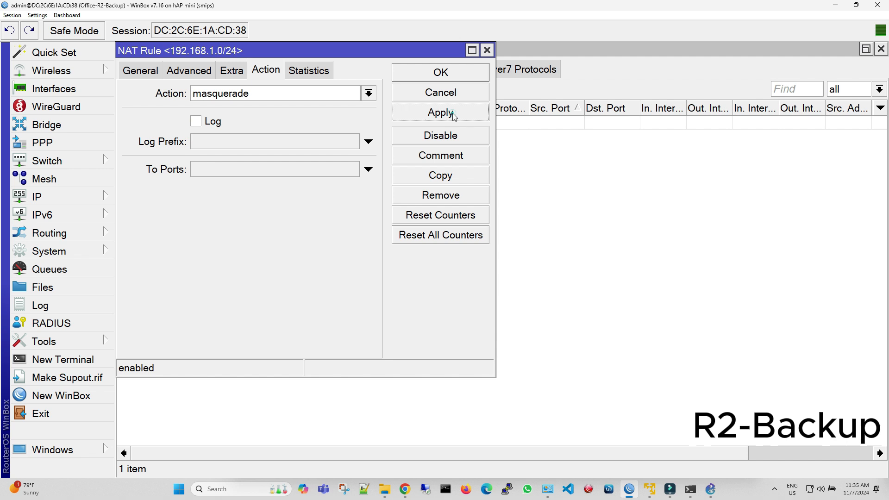
pyautogui.click(457, 73)
pyautogui.click(880, 49)
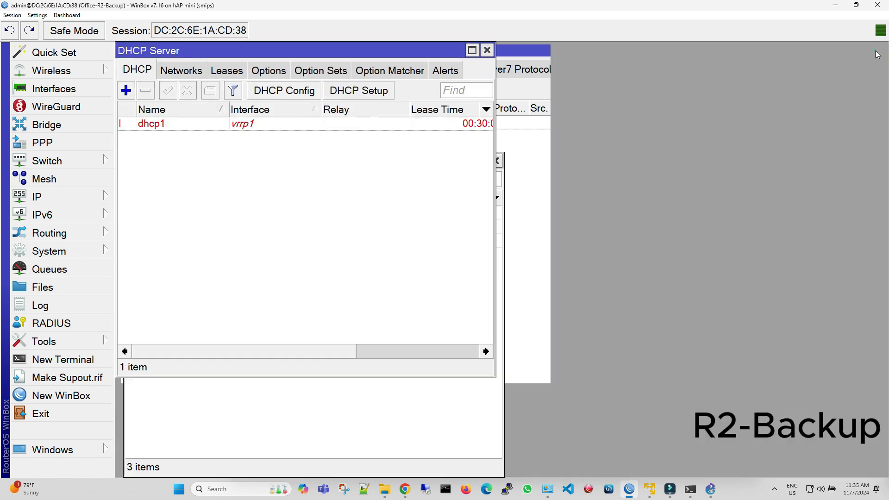
# Close the DHCP server and interface list windows and arrange both routers' sessions side by side with their address lists showing.
pyautogui.moveTo(491, 75); pyautogui.dragTo(574, 74)
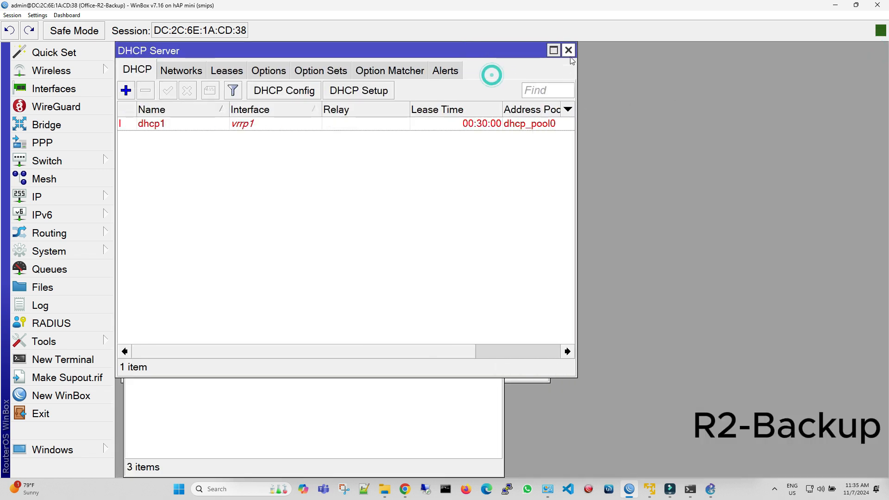
pyautogui.click(568, 51)
pyautogui.click(541, 53)
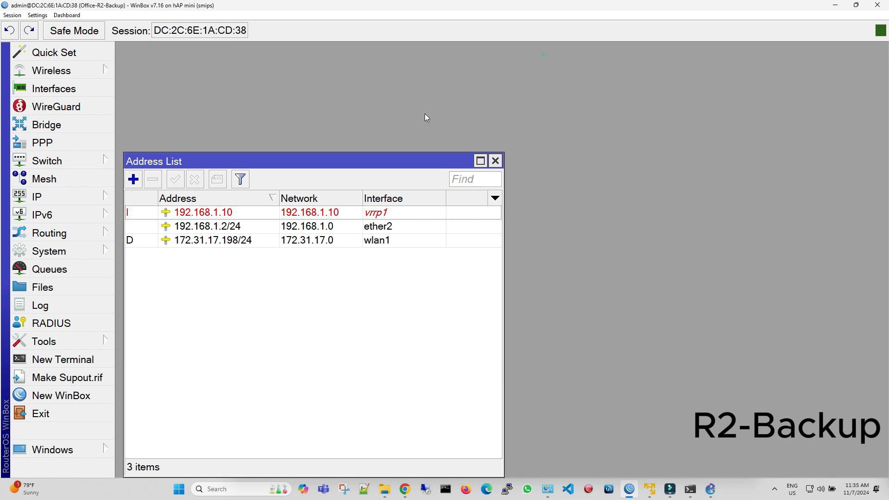
pyautogui.moveTo(340, 165); pyautogui.dragTo(337, 56)
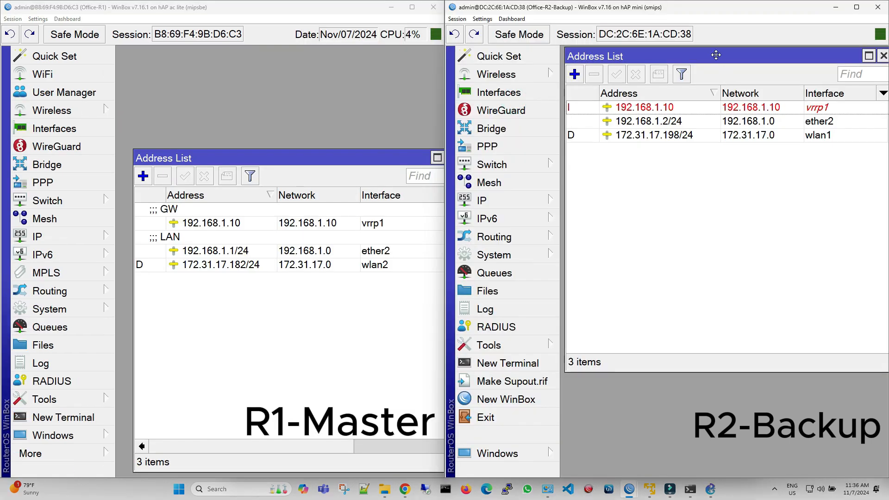
pyautogui.moveTo(716, 55); pyautogui.dragTo(712, 55)
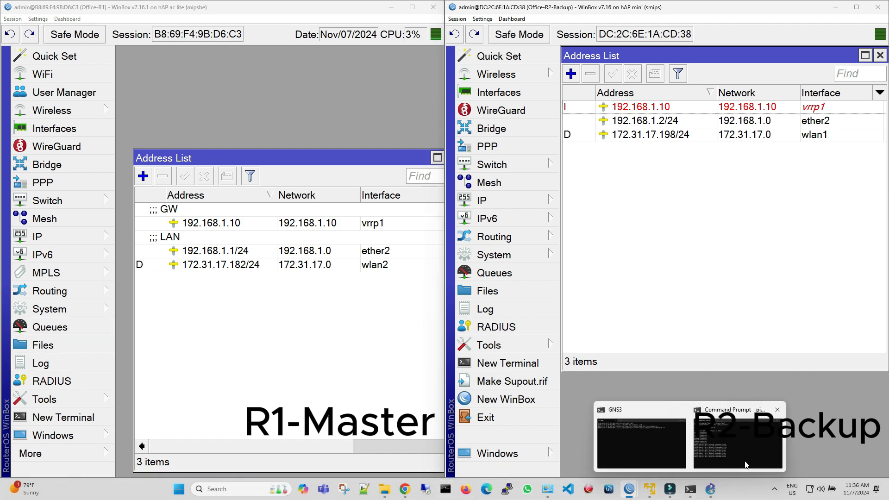
# Bring up the Command Prompt running the ping to 8.8.8.8 and place it over R1's session, clear of R2's address list.
pyautogui.click(738, 439)
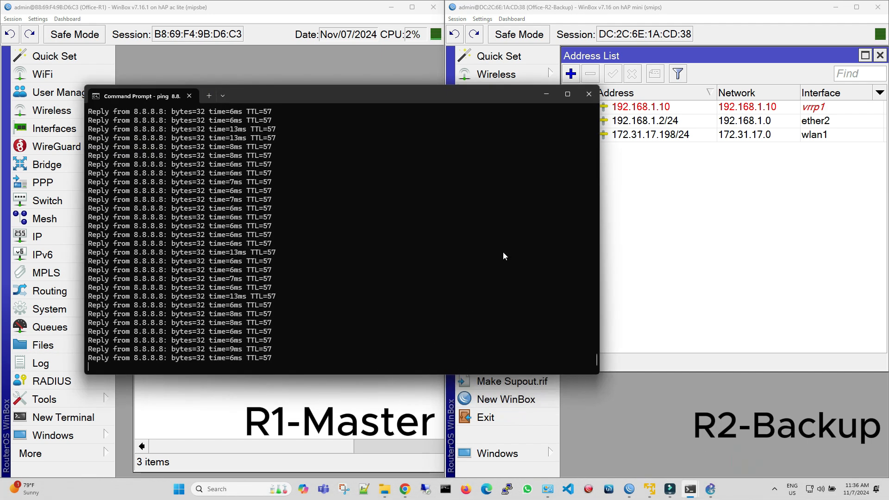
pyautogui.moveTo(84, 86); pyautogui.dragTo(280, 77)
pyautogui.moveTo(460, 87); pyautogui.dragTo(299, 74)
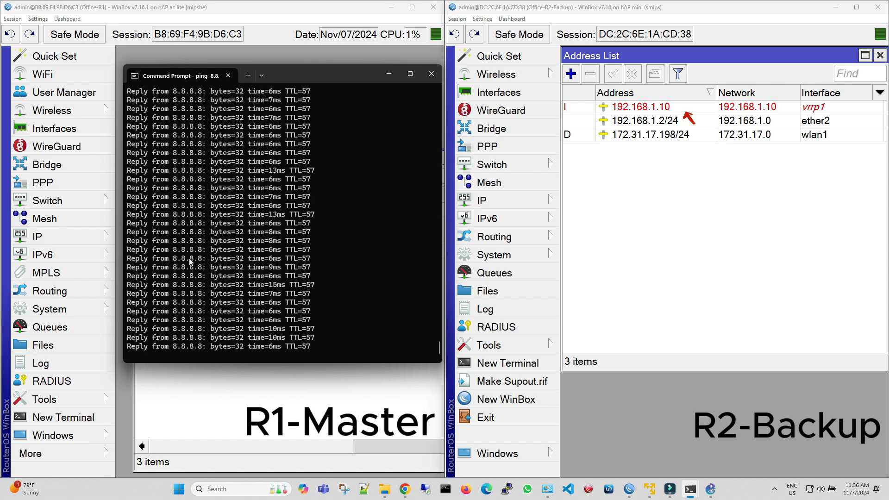
# Reboot the master router R1 to trigger the VRRP failover.
pyautogui.click(74, 308)
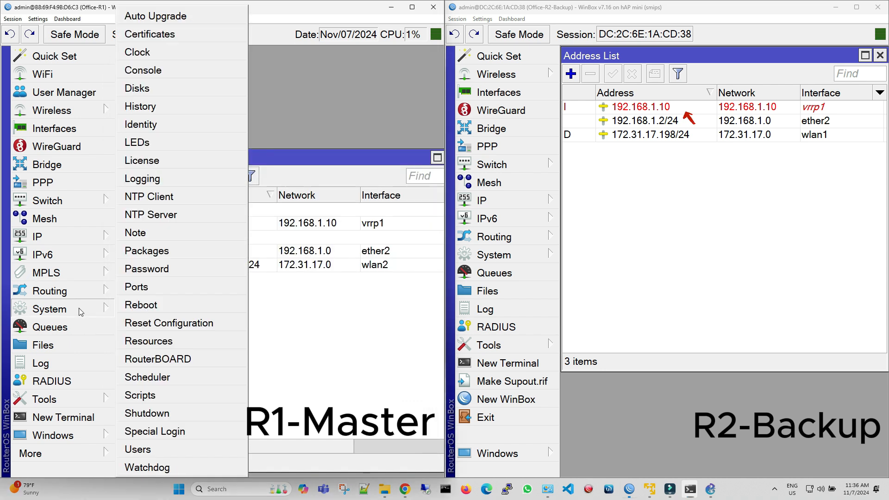
pyautogui.click(165, 306)
pyautogui.click(250, 263)
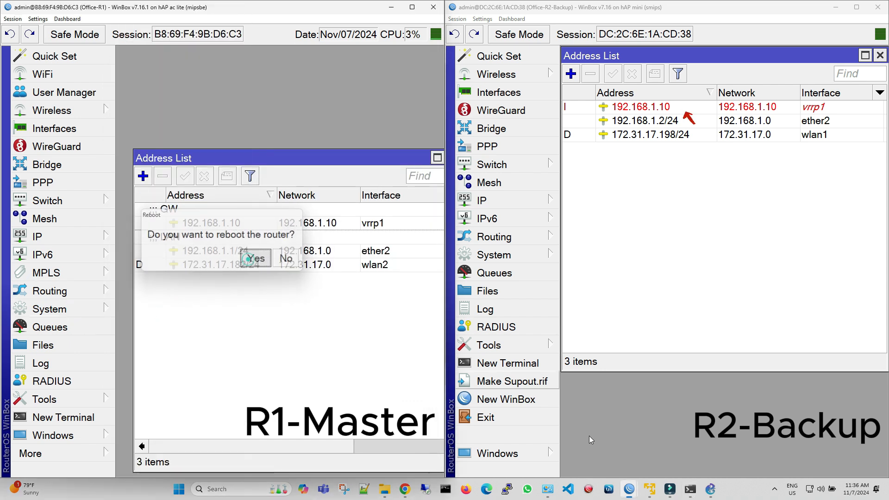
# Bring back the ping window and minimize R1's disconnected session to watch the failover alongside R2's address list.
pyautogui.moveTo(690, 489)
pyautogui.click(713, 458)
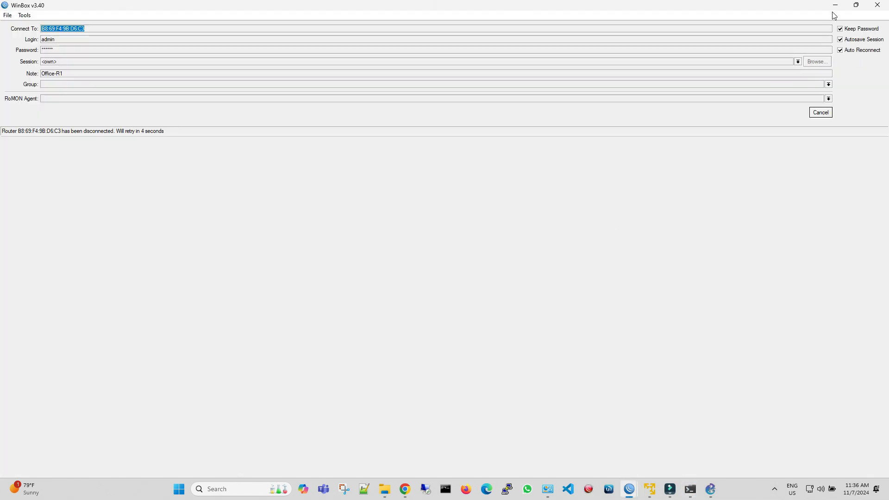
pyautogui.click(835, 5)
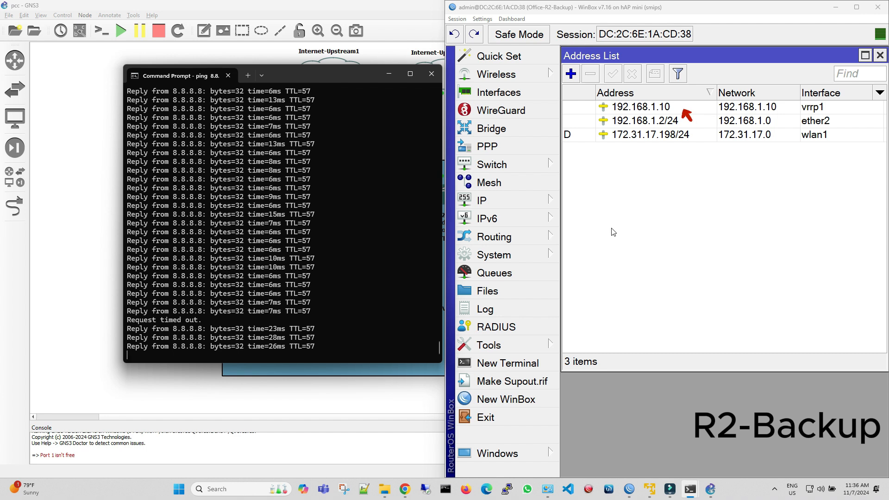